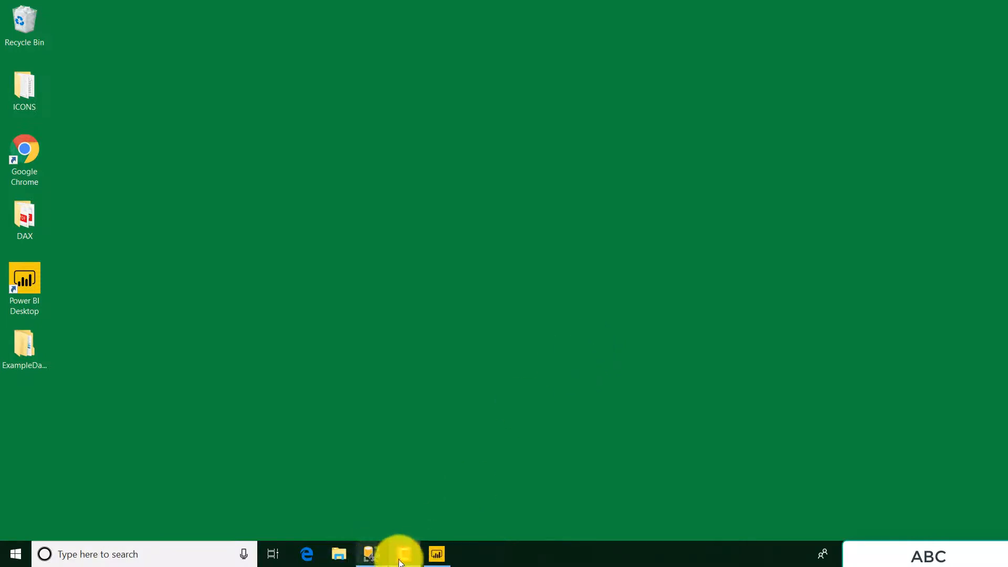
Step: Switch to SQL Server Management Studio and examine the tables of the AdventureWorks2017 database, including HumanResources.Employee
left_click(372, 554)
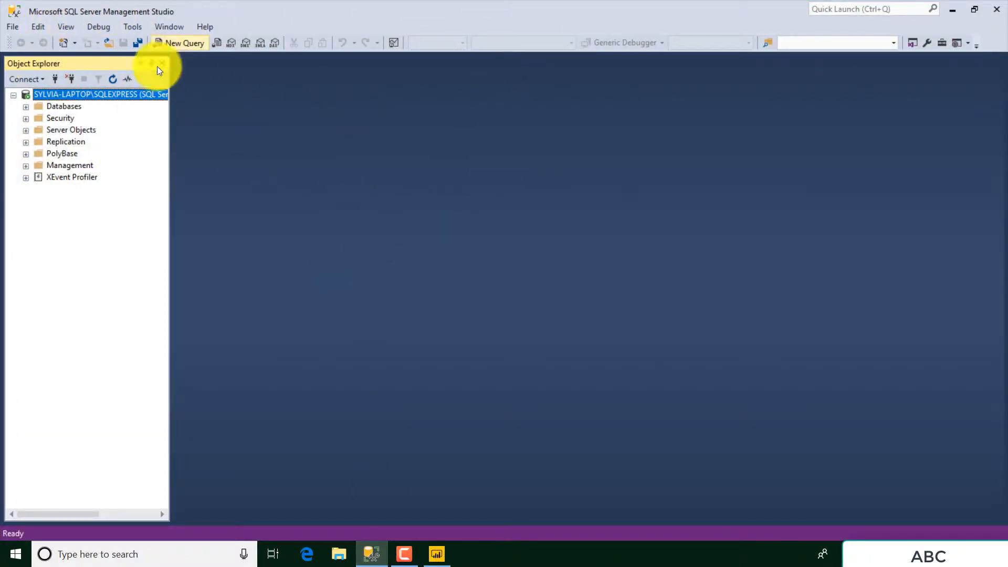
left_click(26, 108)
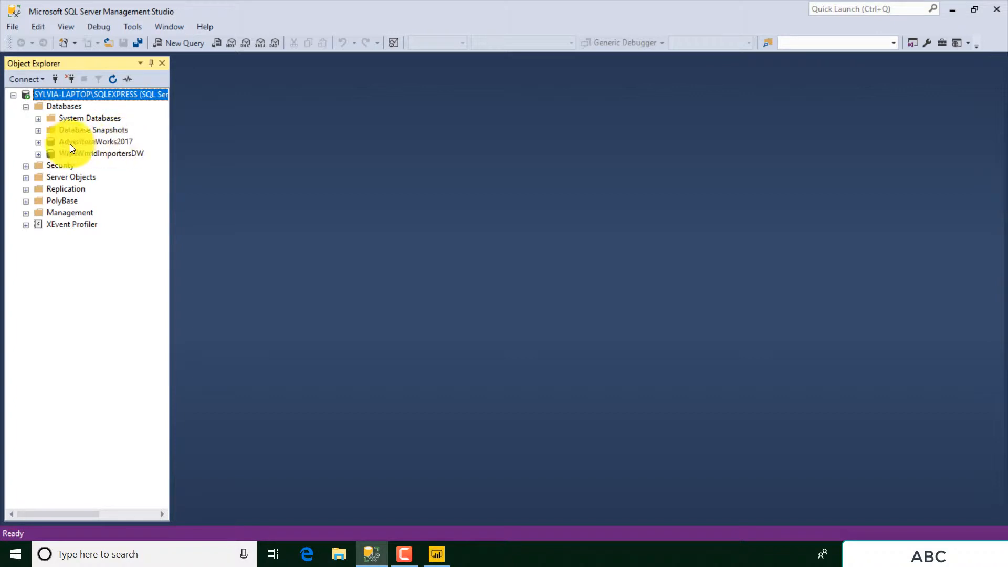
left_click(38, 143)
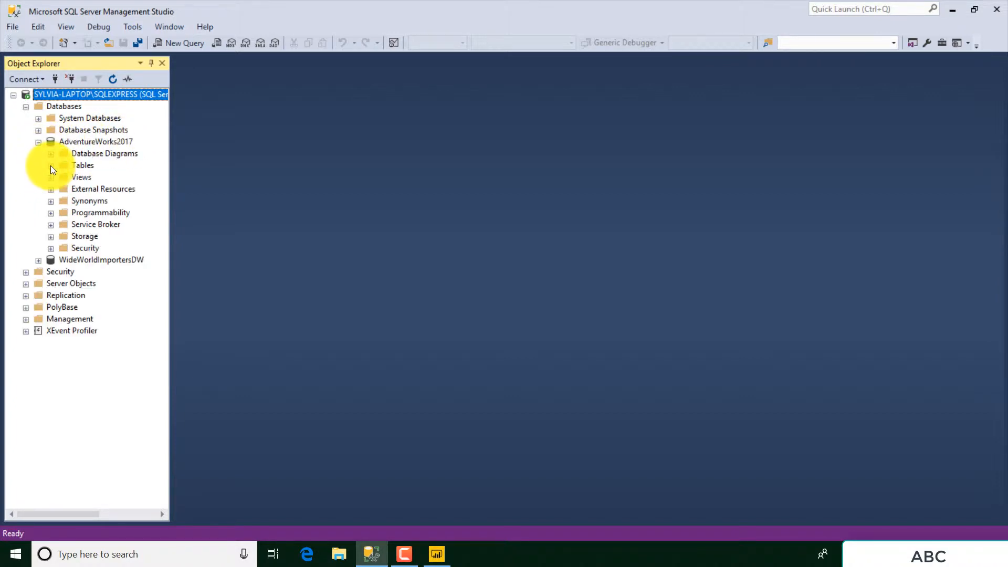
left_click(50, 165)
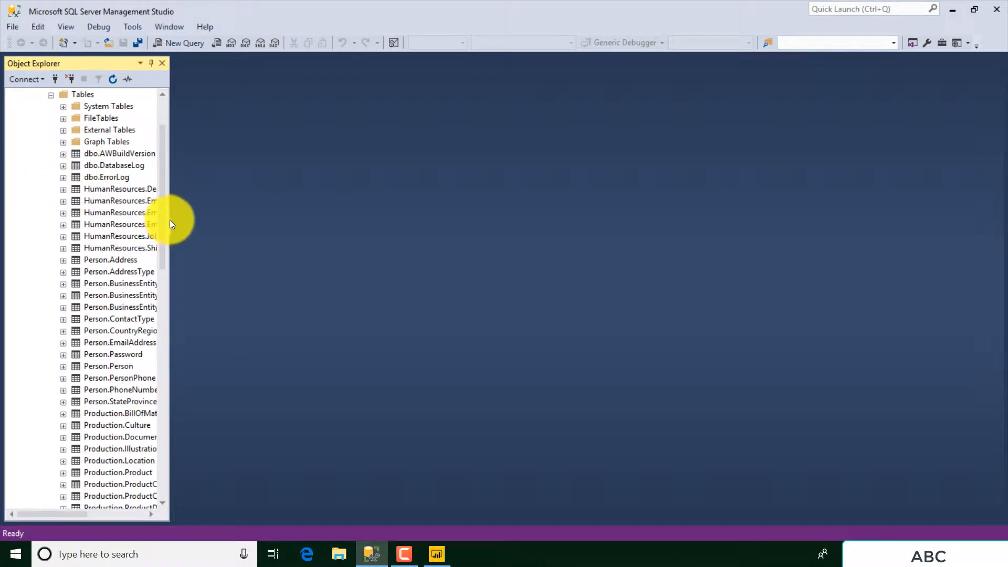
left_click_drag(171, 219, 332, 389)
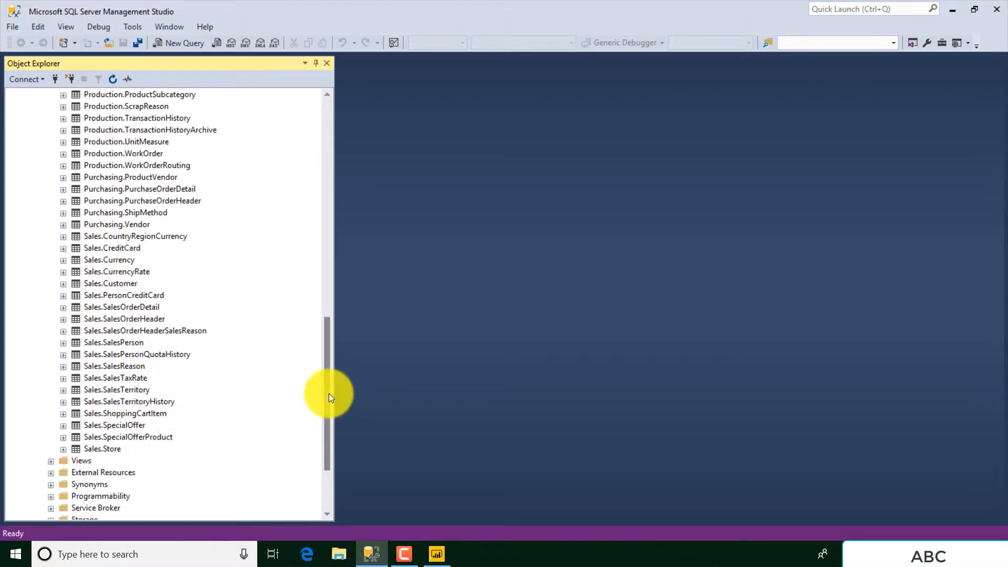
left_click_drag(328, 393, 341, 189)
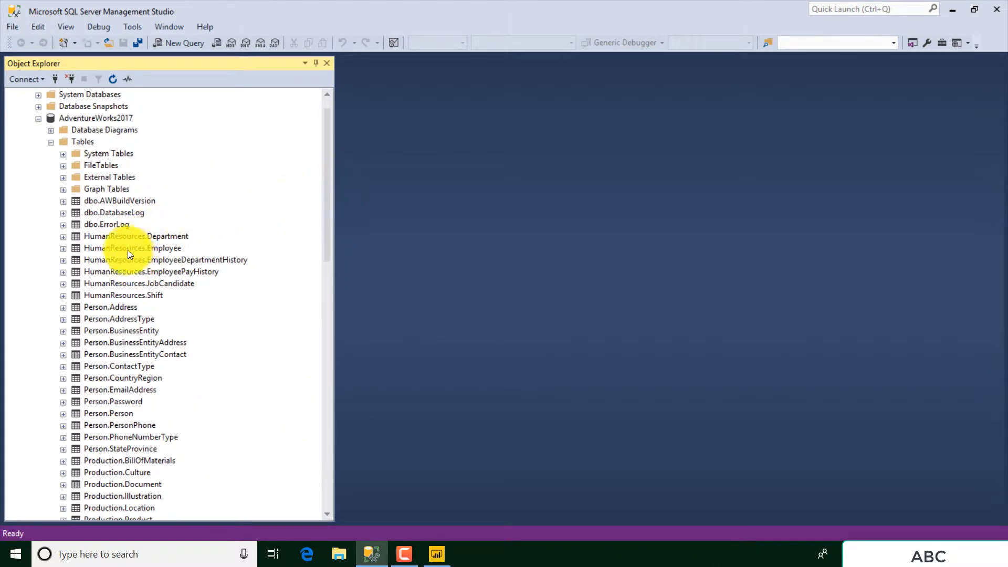
left_click(96, 249)
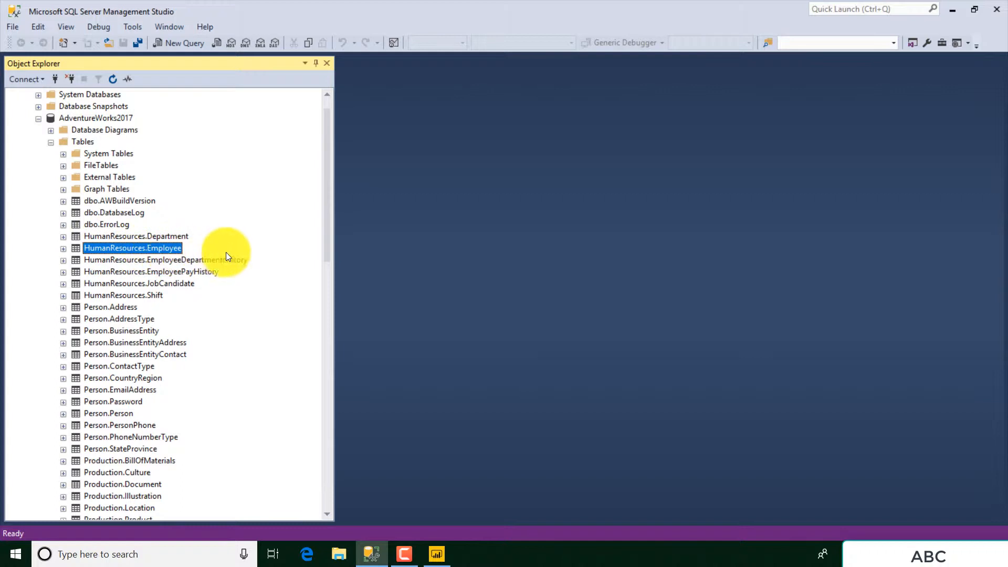
left_click(953, 11)
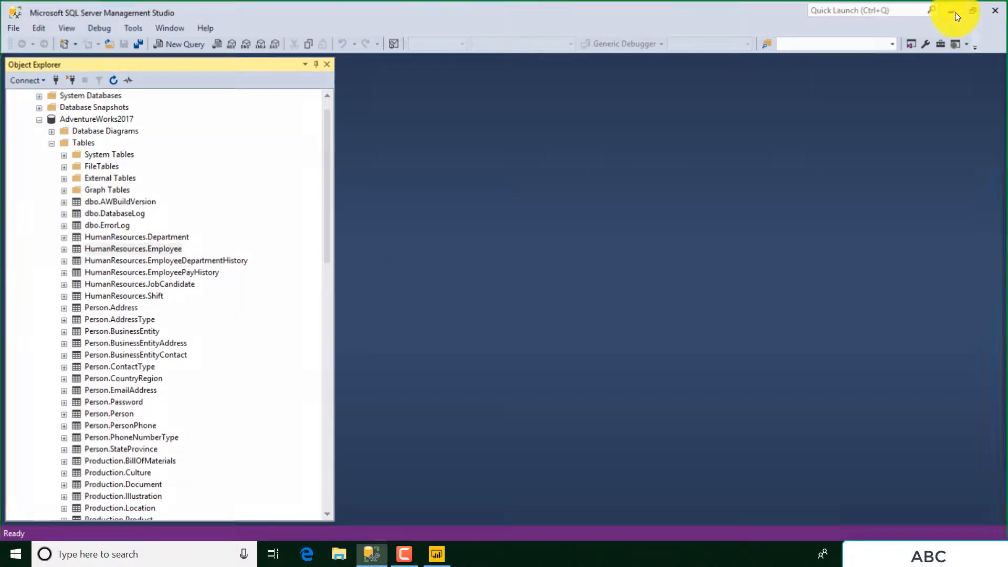
Step: Look through the files in the Exercise1 subfolder of the ExampleDatasets desktop folder
double_click(29, 351)
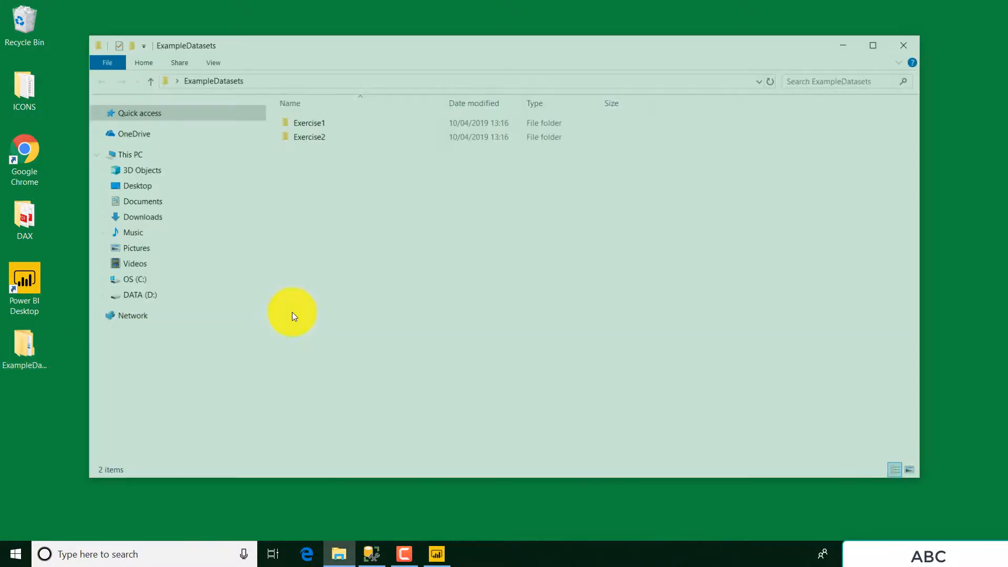
double_click(315, 123)
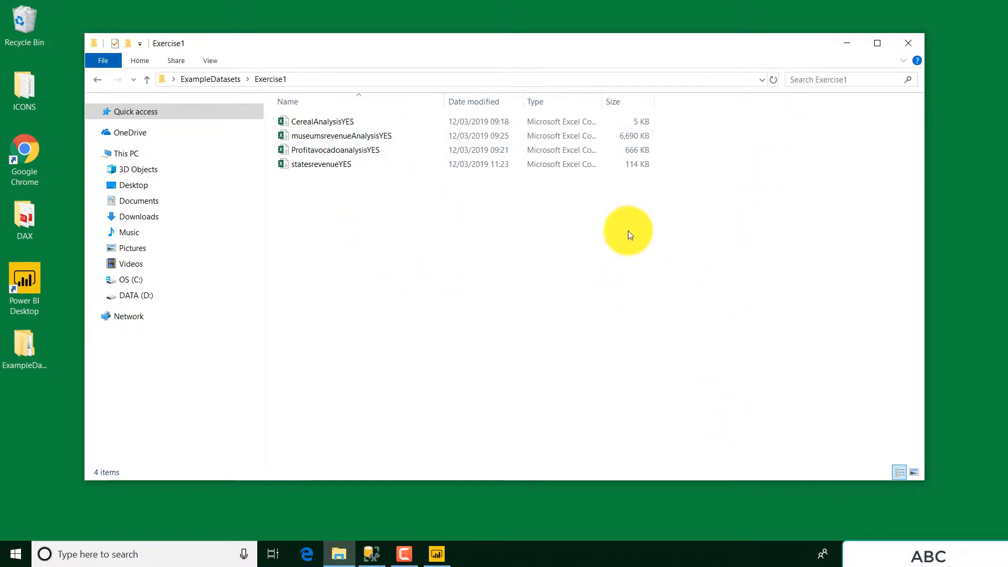
left_click(846, 45)
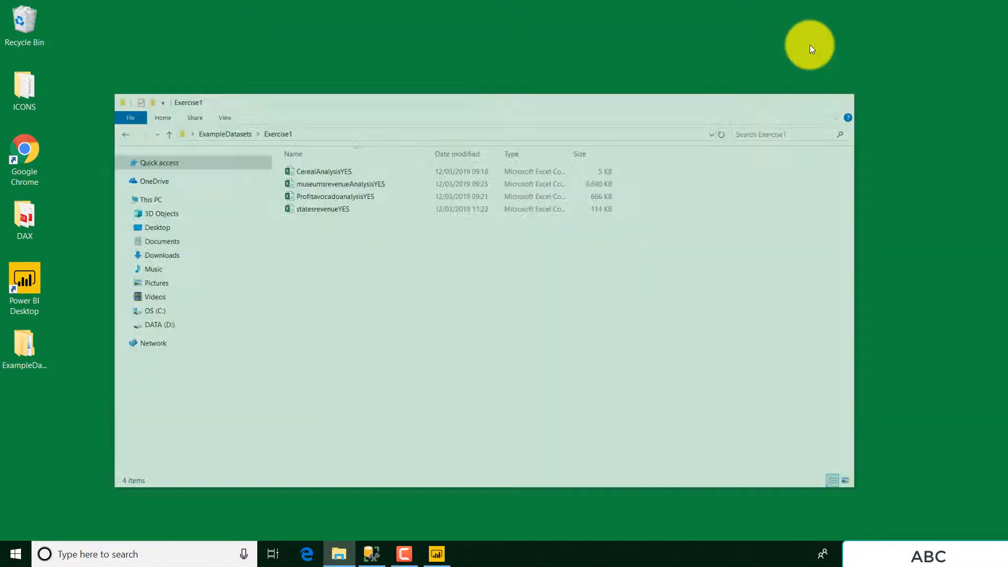
Step: Switch to Power BI Desktop and connect to the laptop's SQLEXPRESS SQL Server instance in Import mode
left_click(436, 554)
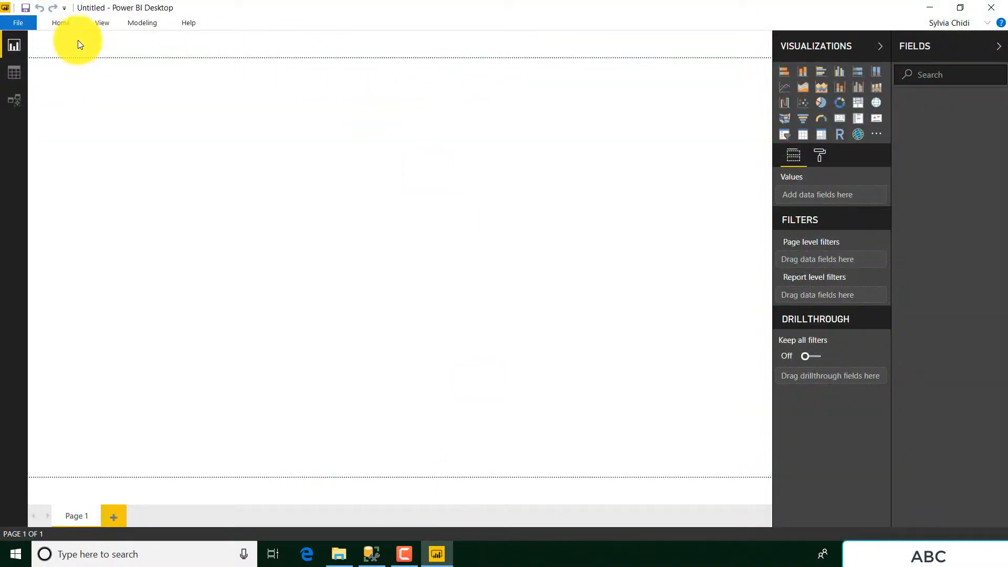
left_click(62, 23)
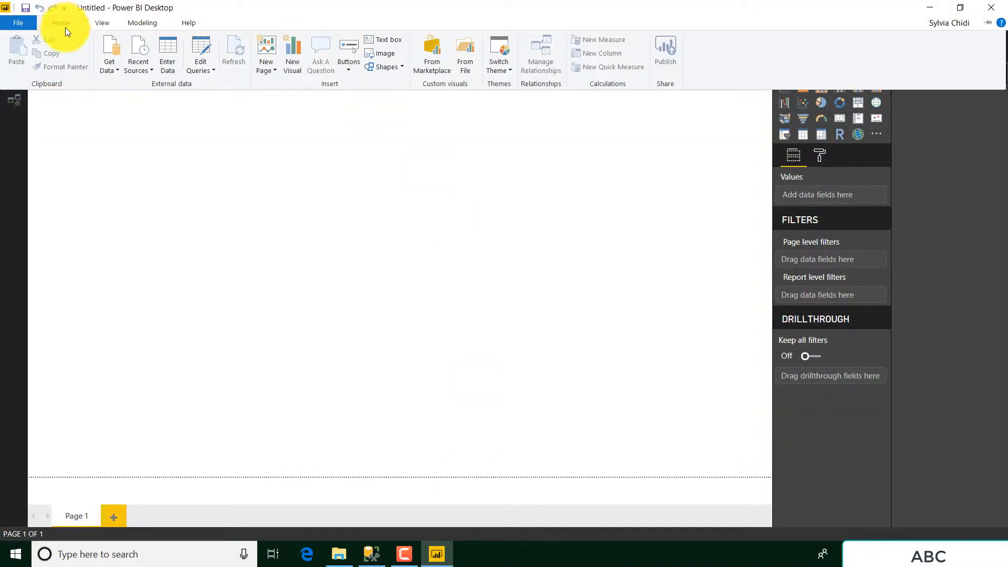
left_click(119, 71)
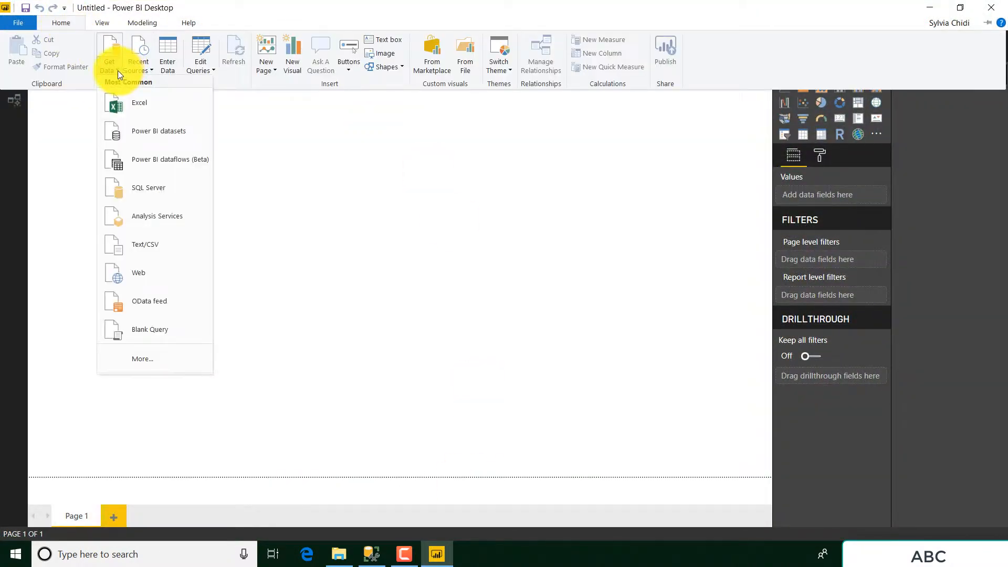
left_click(157, 193)
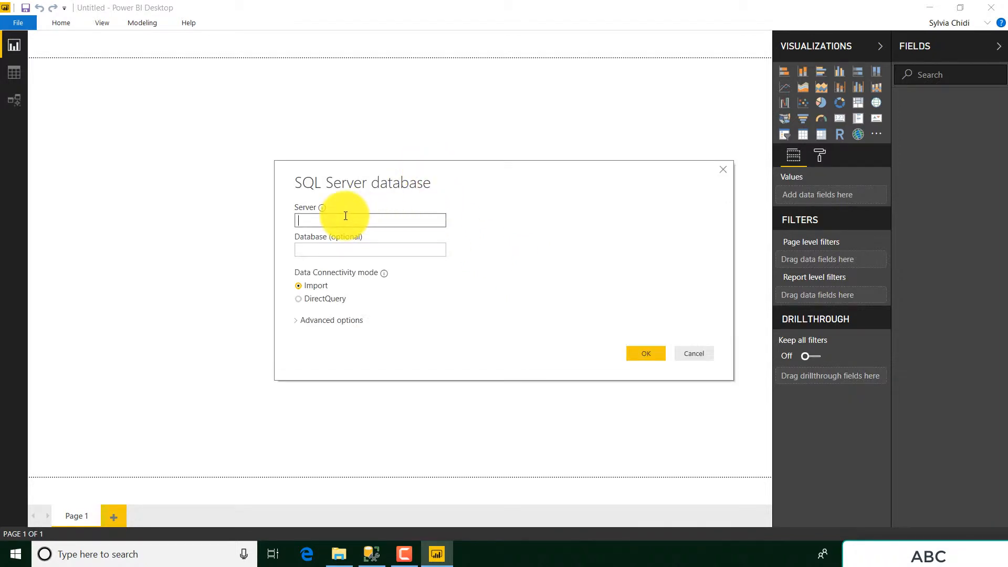
left_click(345, 220)
type("SYLVIA-LAPTOP\\SQLEXPRESS")
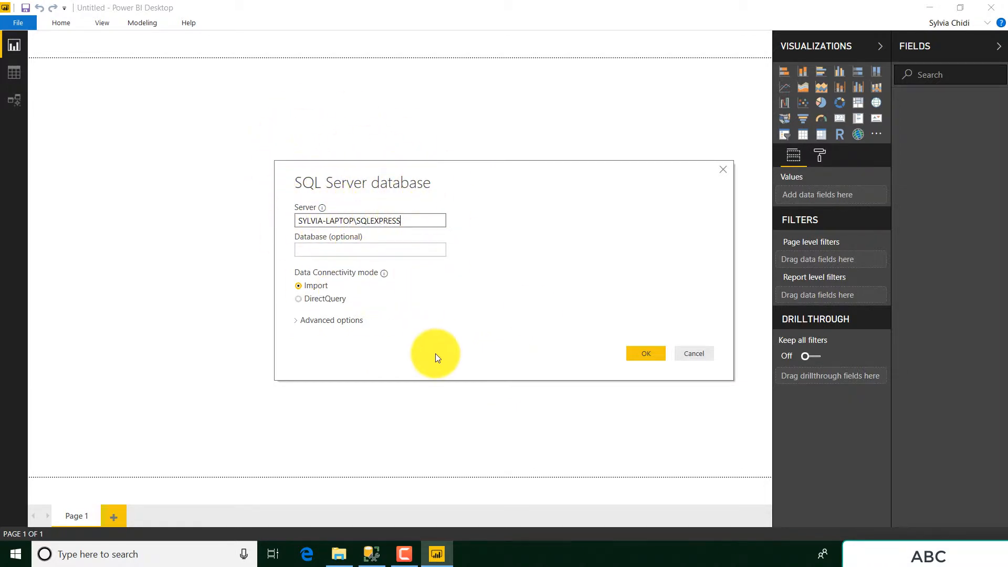
left_click(648, 356)
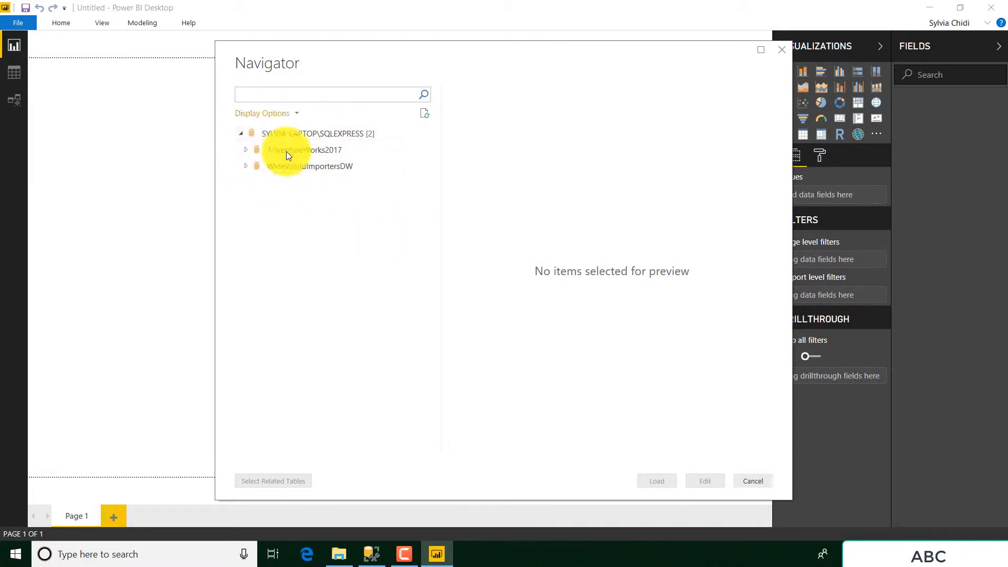
Step: Bring the HumanResources.vEmployee view from AdventureWorks2017 into the Power Query Editor and apply the query to the report
left_click(246, 150)
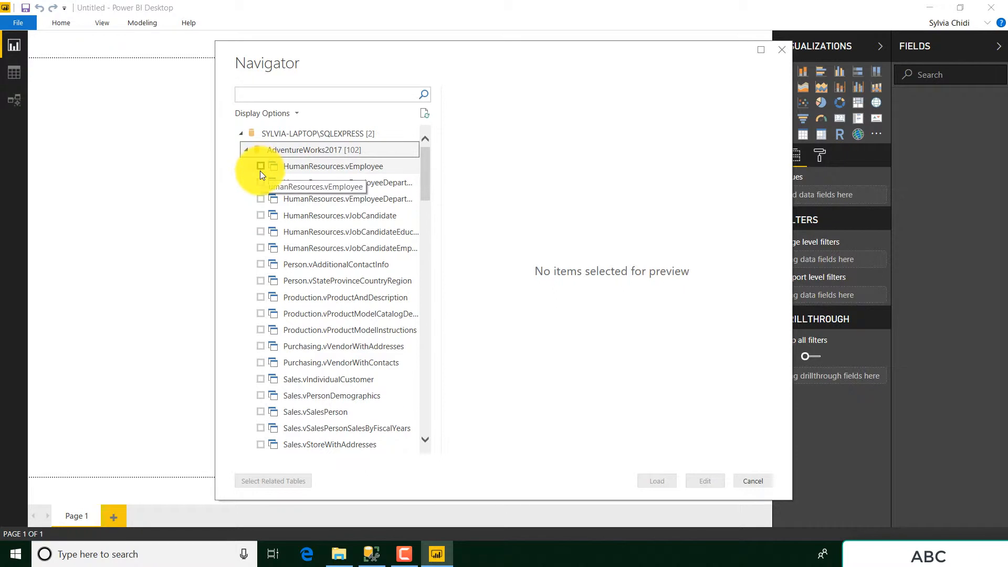
left_click(260, 167)
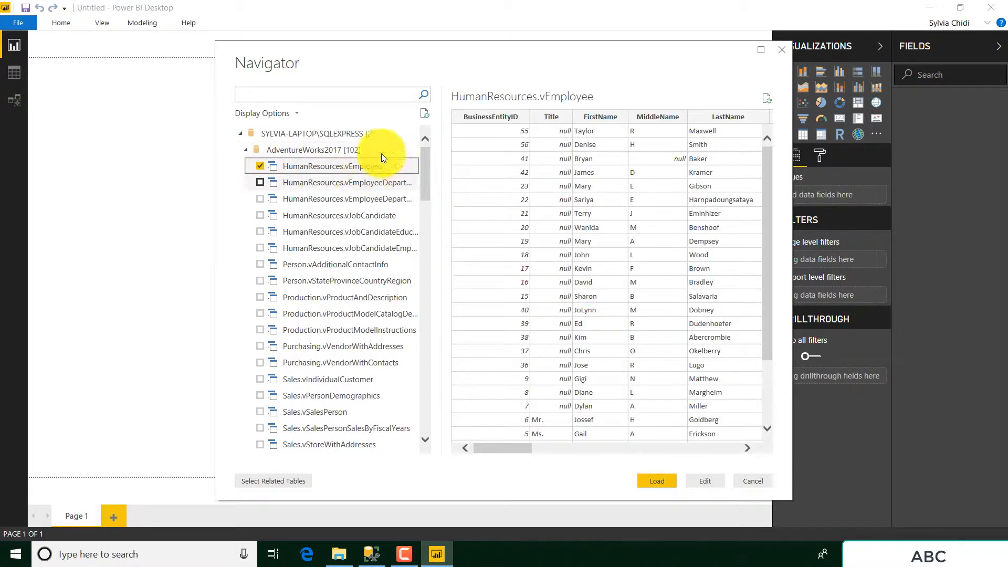
left_click_drag(519, 449, 492, 433)
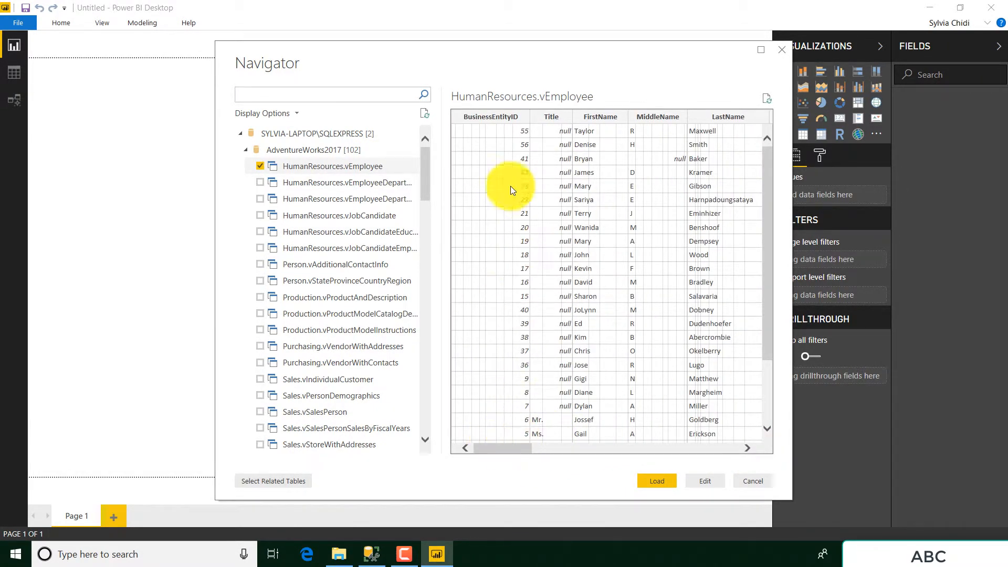
left_click_drag(526, 449, 515, 426)
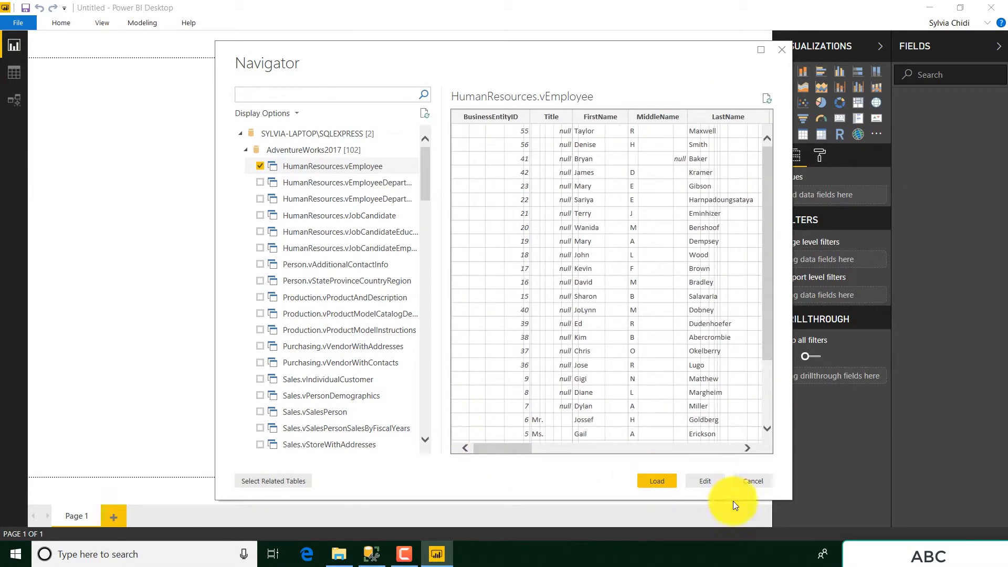
left_click(708, 480)
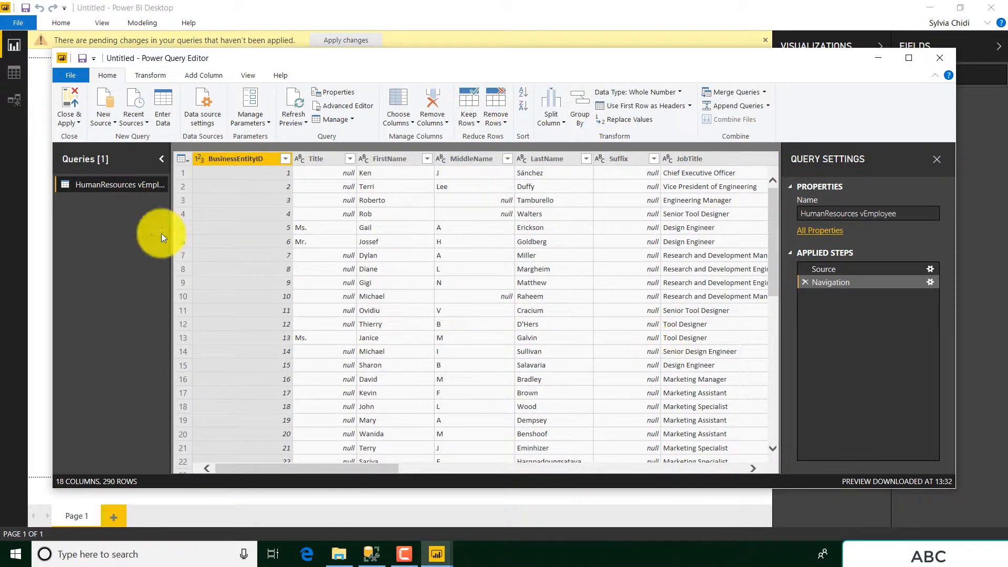
left_click(71, 98)
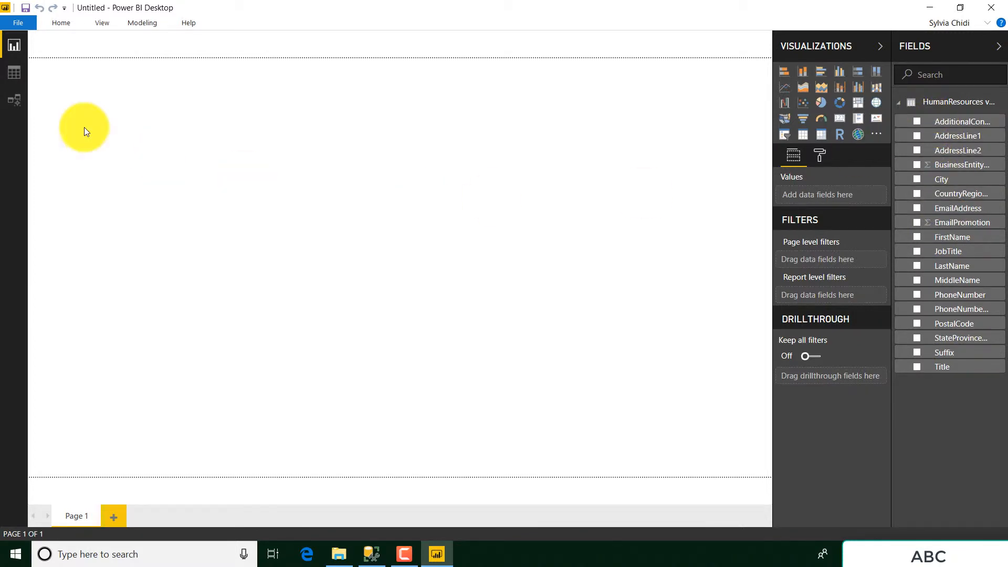
Step: Examine the imported employee data as a table and its fields in the model diagram, then return to the report canvas
left_click(14, 72)
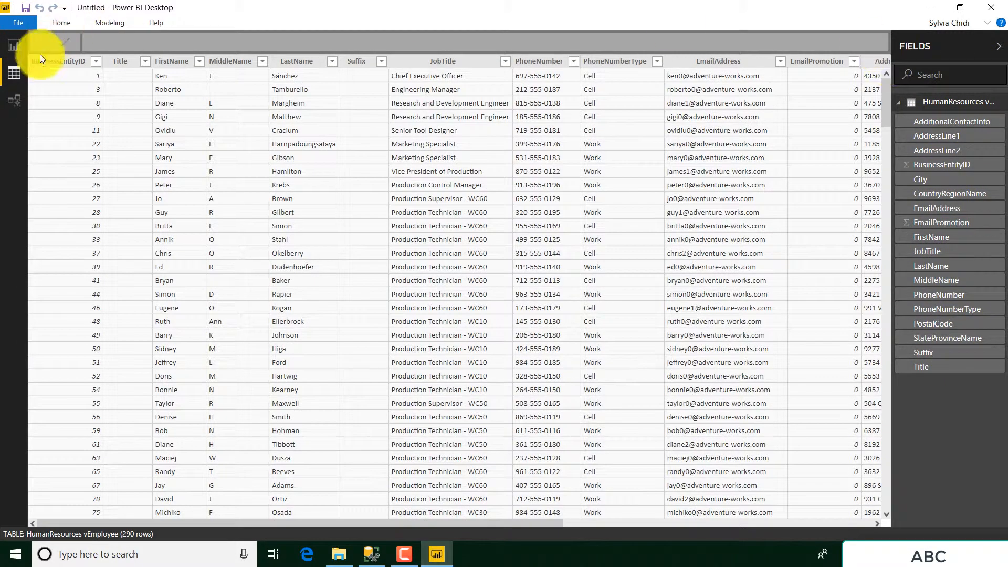
left_click(14, 100)
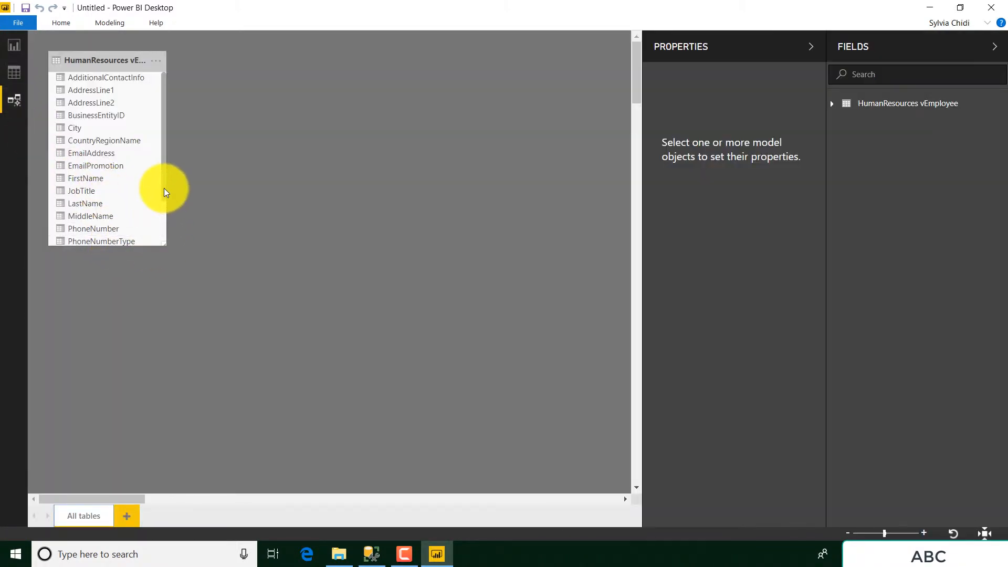
left_click_drag(163, 188, 163, 235)
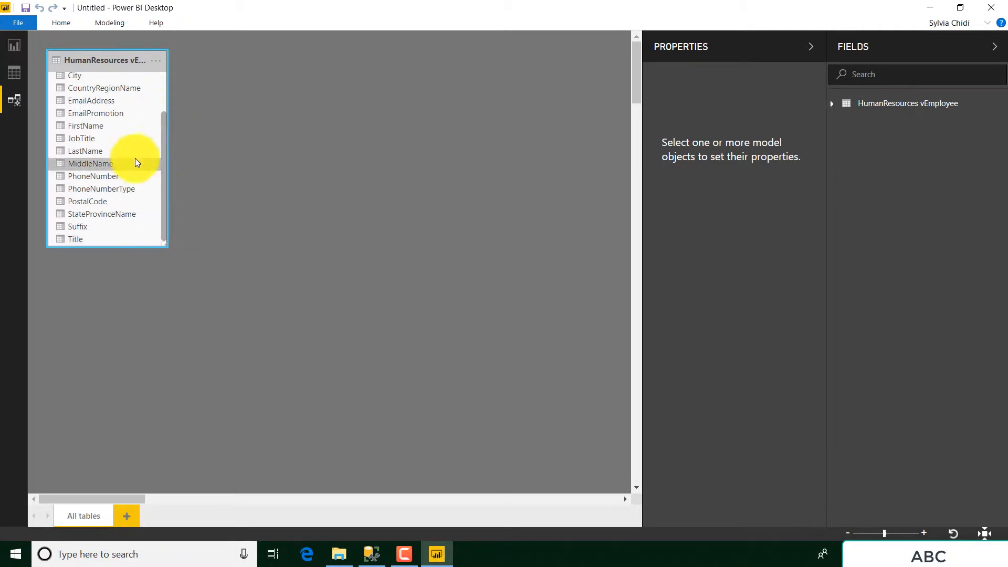
left_click(16, 46)
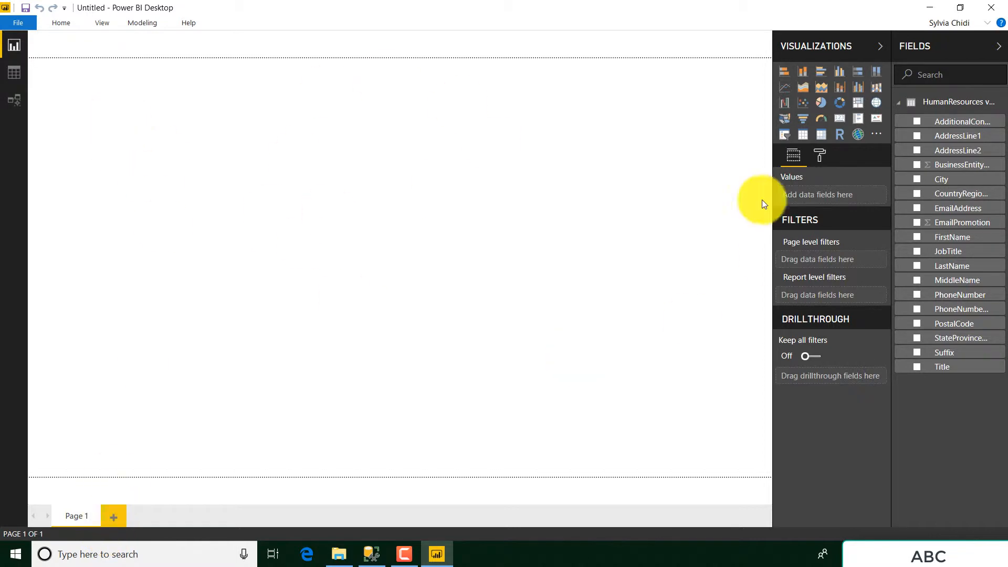
Step: Add four new blank pages to the report, up to Page 5
left_click(112, 517)
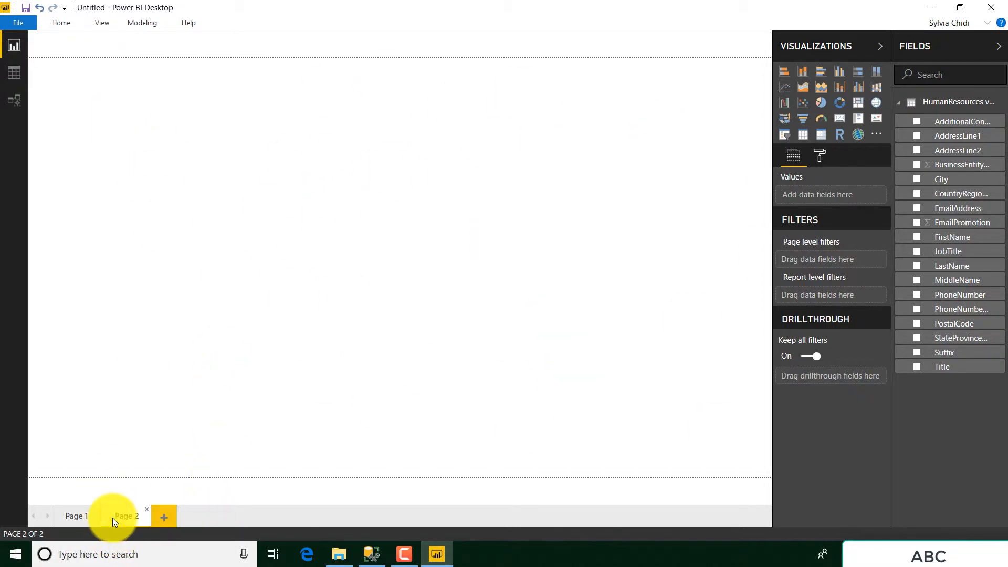
left_click(167, 519)
left_click(220, 518)
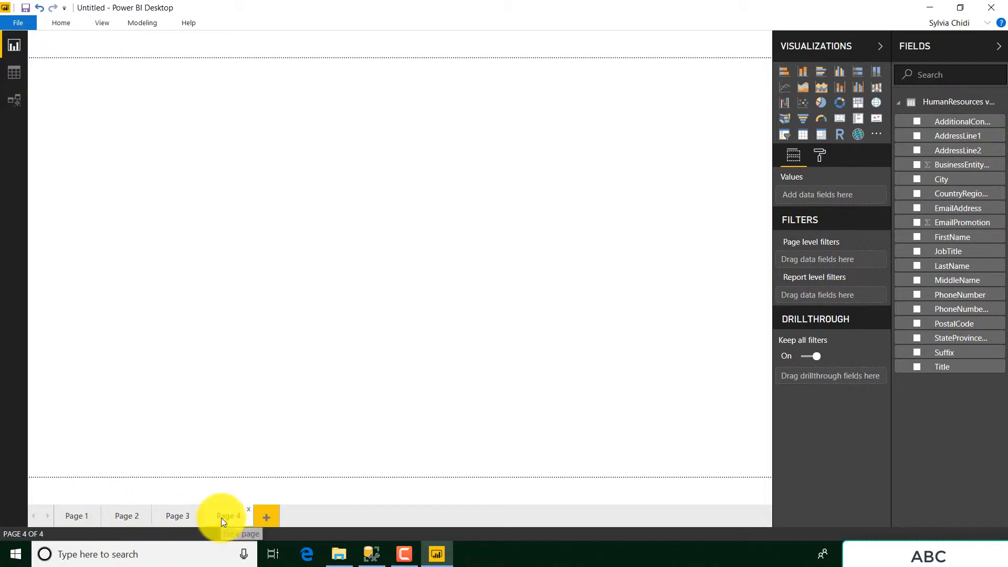
left_click(265, 518)
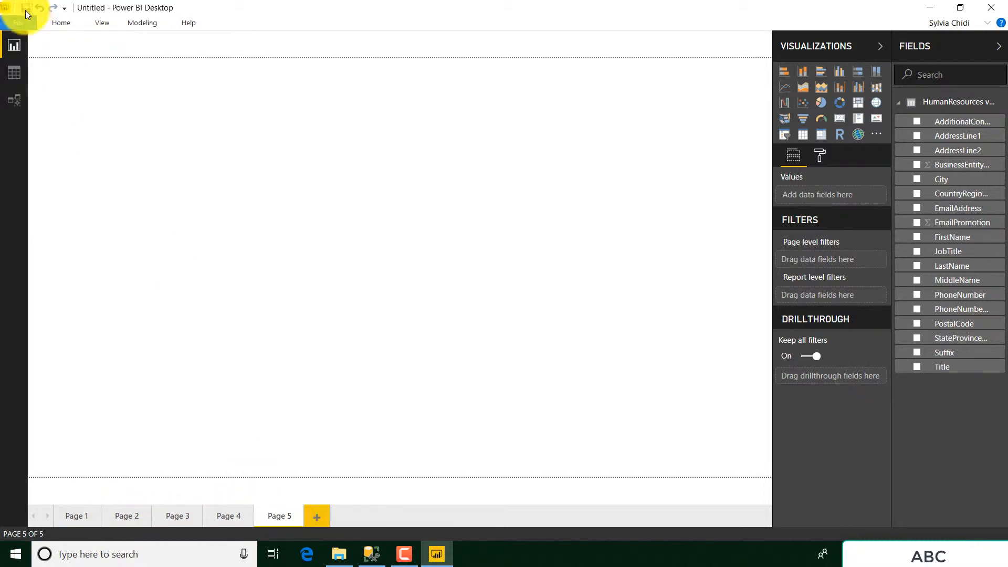
left_click(55, 22)
left_click(118, 70)
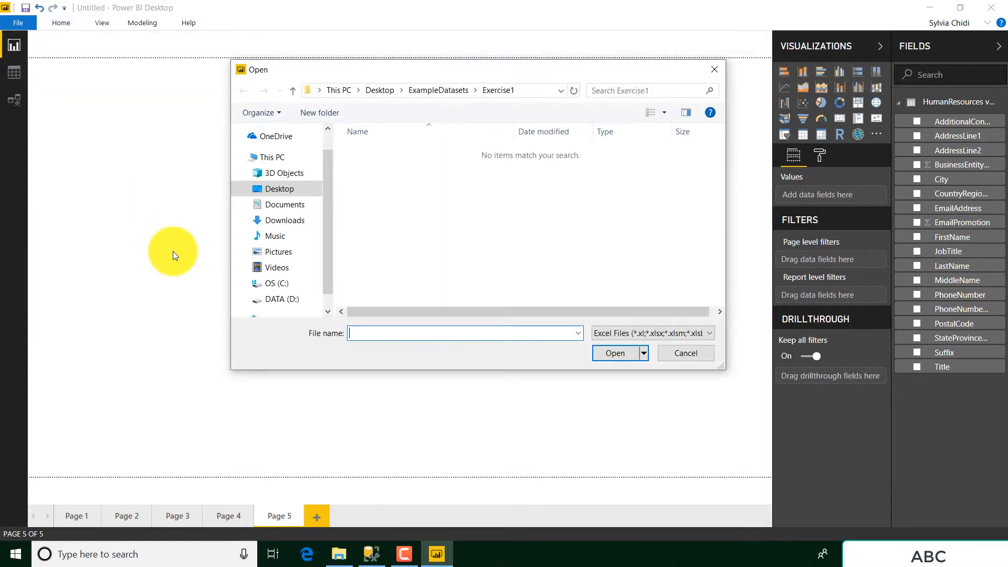
left_click(286, 189)
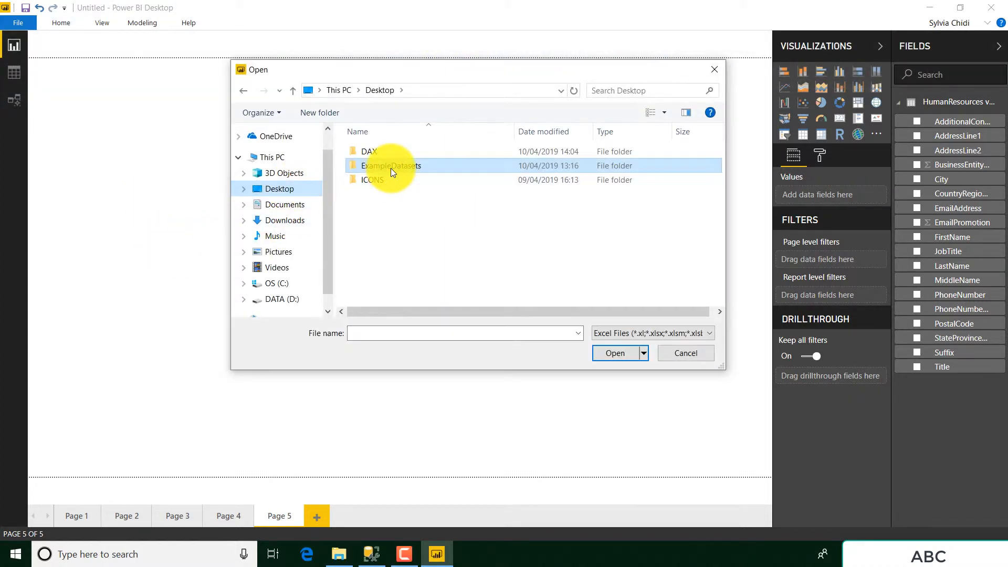
double_click(391, 167)
double_click(392, 153)
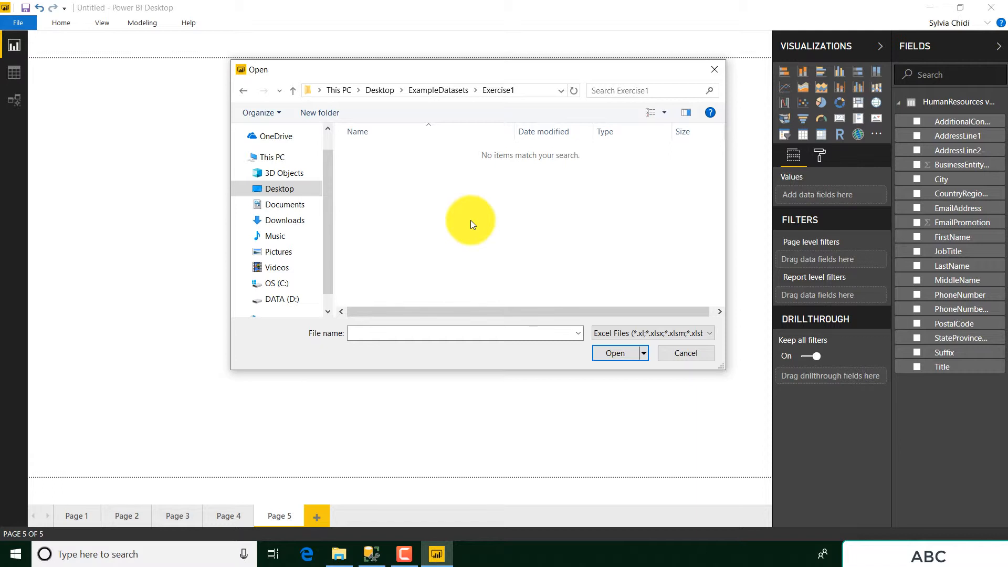
left_click(696, 357)
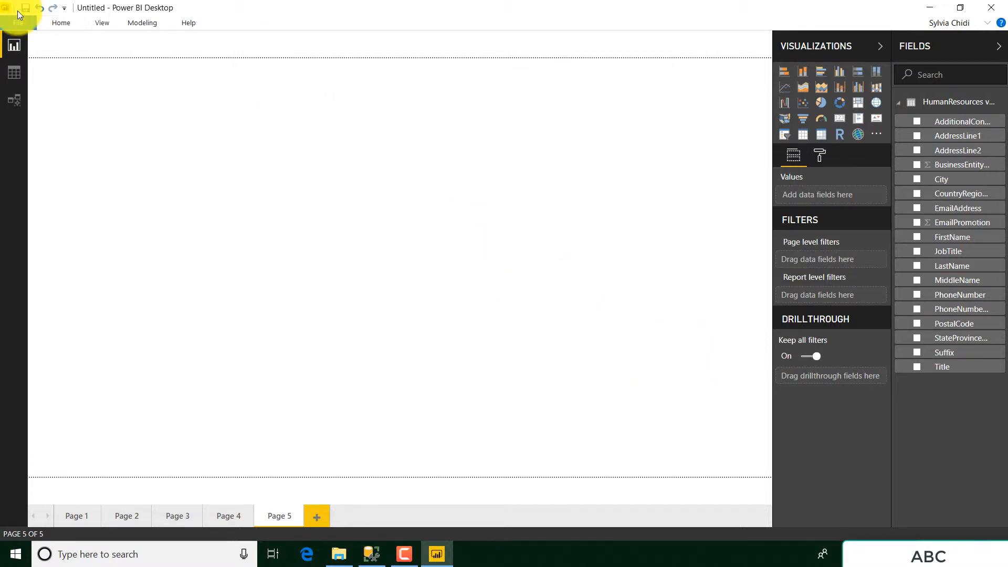
Step: Load the statesrevenueYES CSV file from the Exercise1 folder into the report, checking its columns in the preview
left_click(57, 24)
left_click(118, 71)
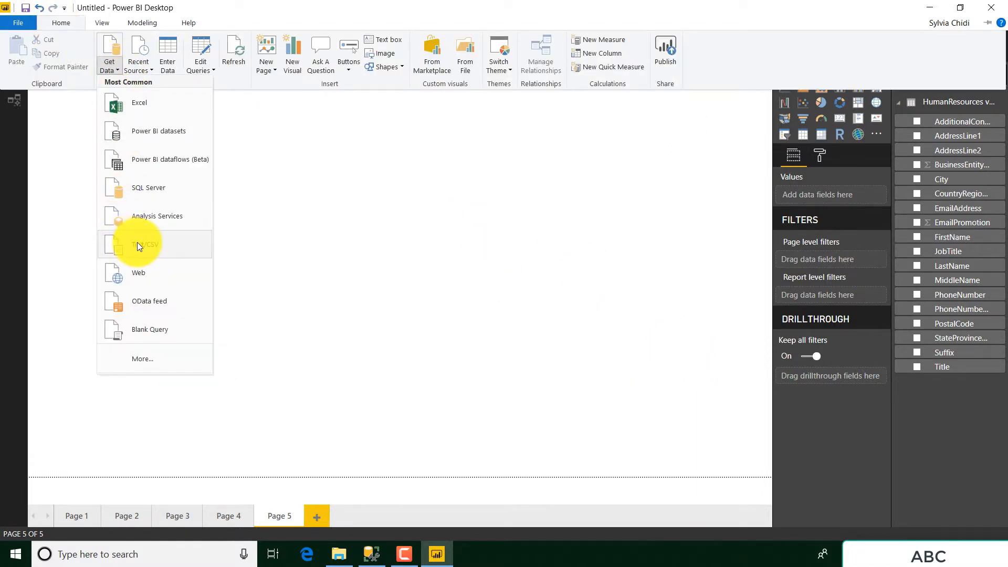
left_click(144, 244)
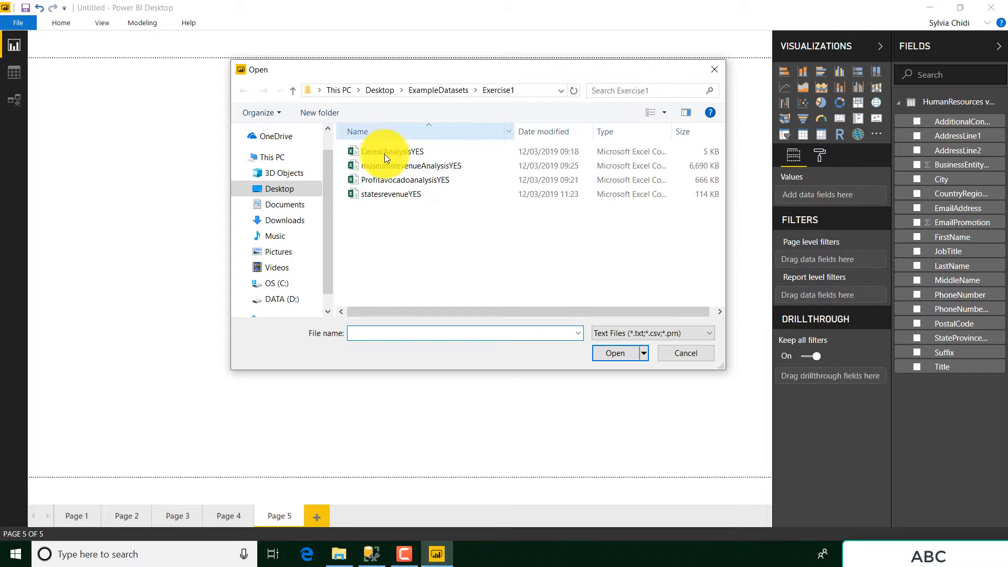
left_click(392, 197)
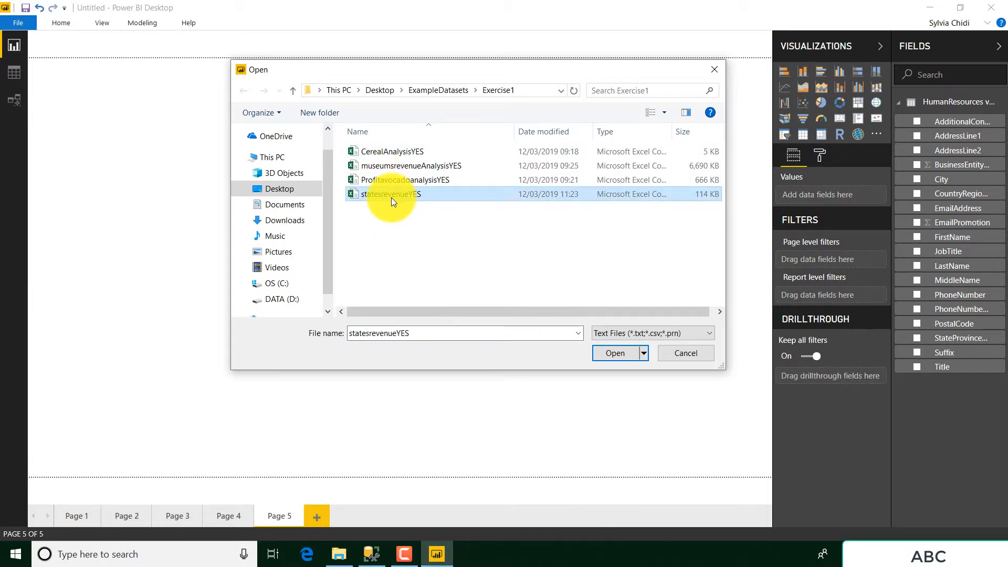
left_click(614, 355)
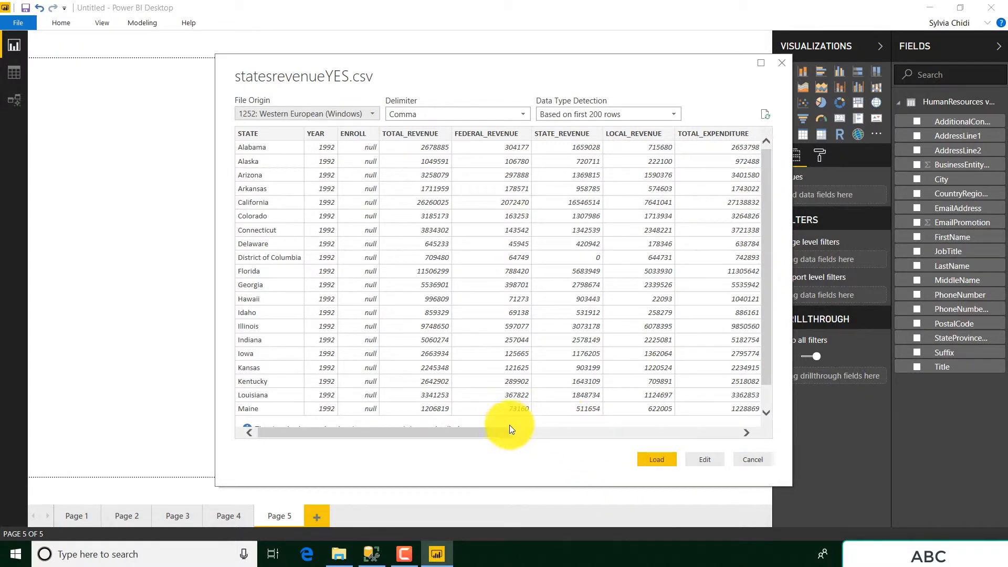
left_click_drag(358, 438, 309, 431)
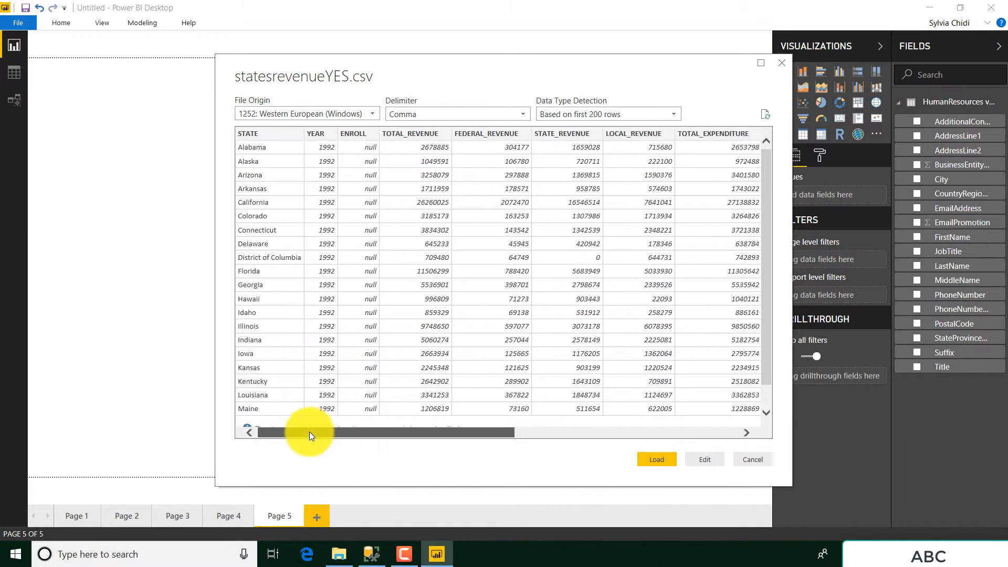
left_click(656, 459)
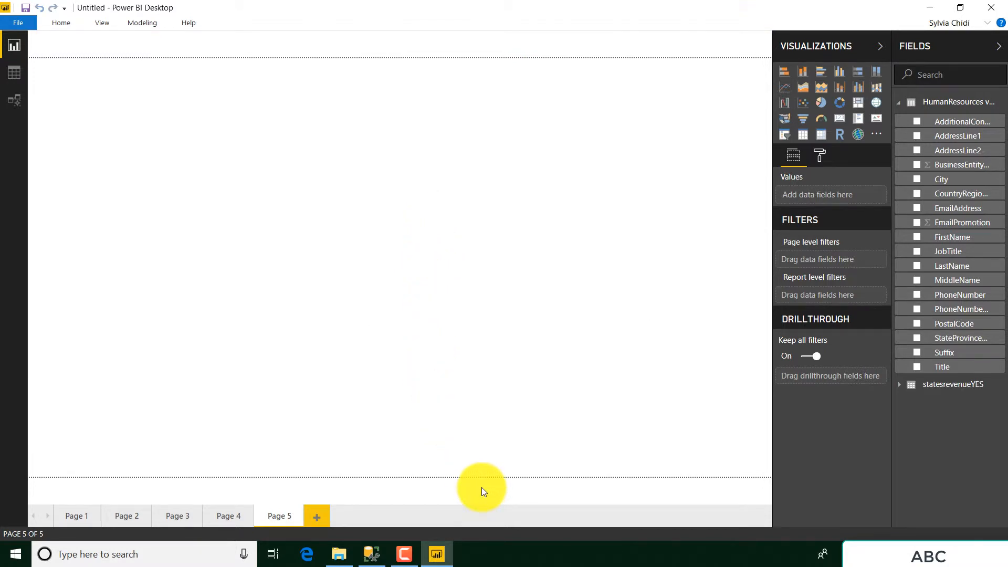
Step: Load the ProfitavocadoanalysisYES CSV file from the Exercise1 folder into the report
left_click(63, 25)
left_click(117, 70)
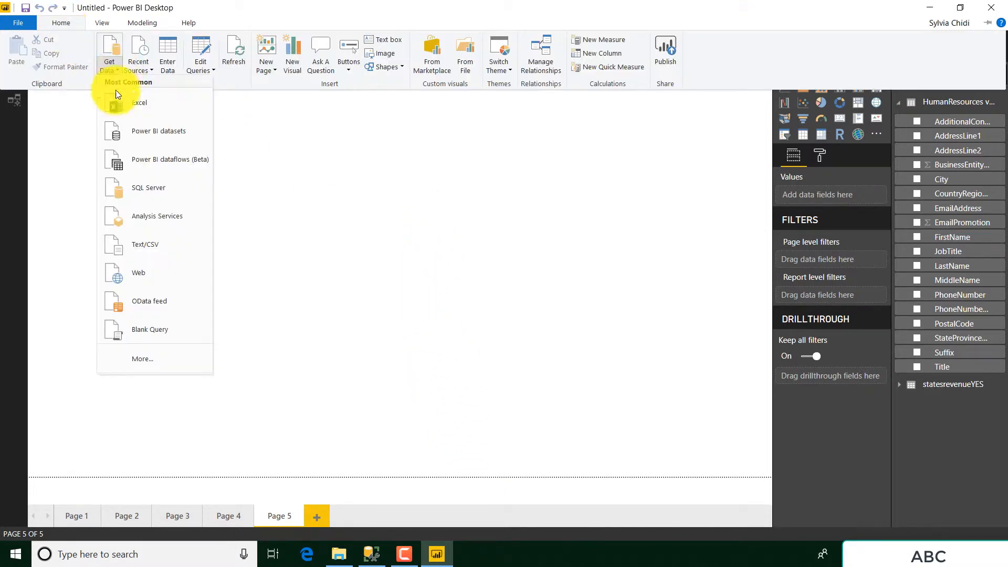
left_click(152, 246)
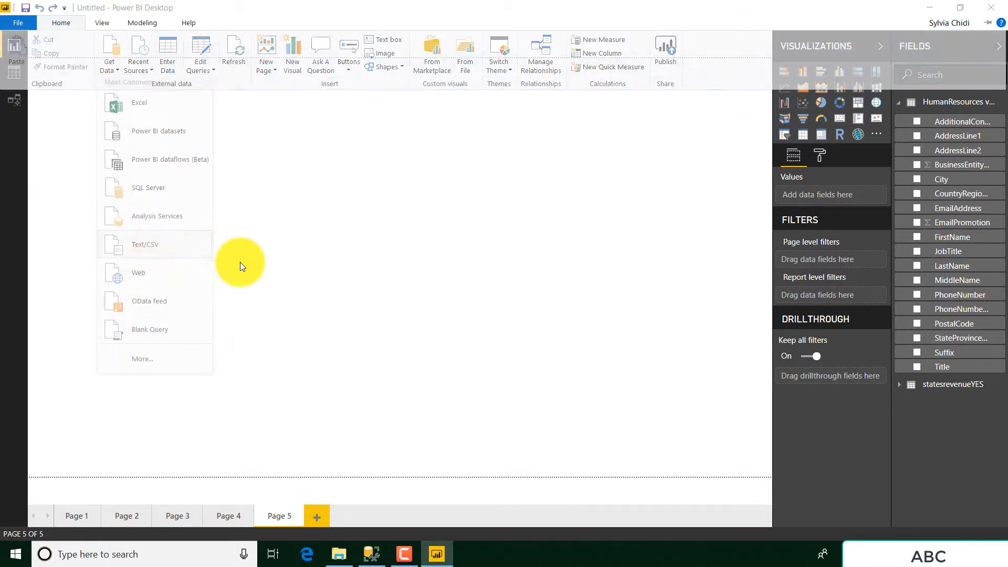
left_click(409, 180)
left_click(601, 354)
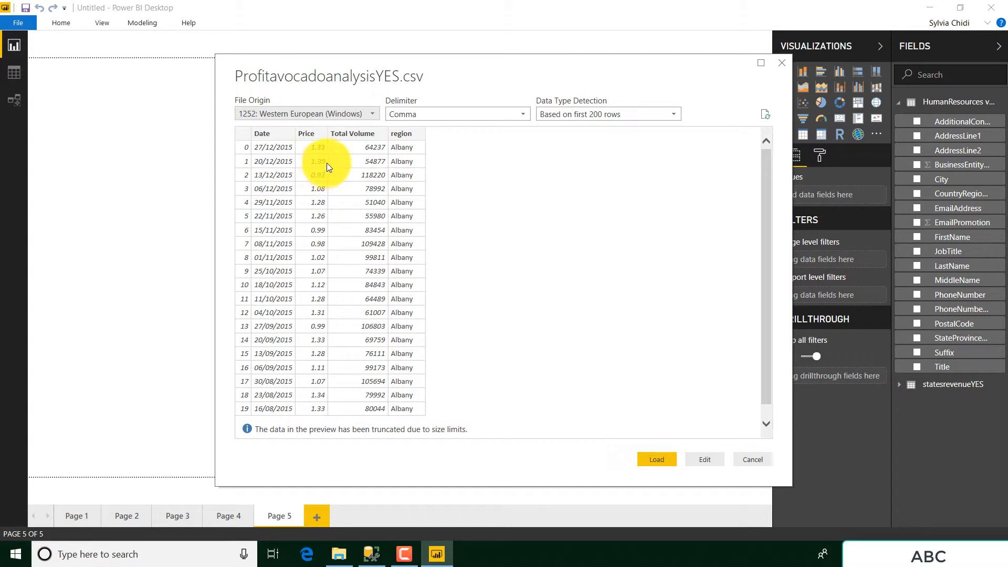
left_click(669, 458)
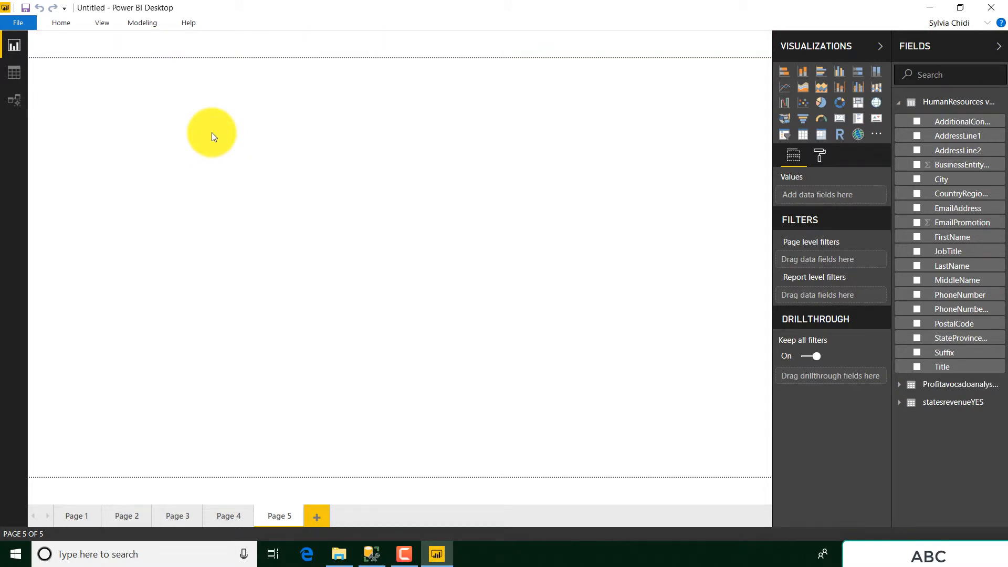
Step: Load the museumsrevenueAnalysisYES CSV file from the Exercise1 folder into the report and dismiss the load summary
left_click(65, 21)
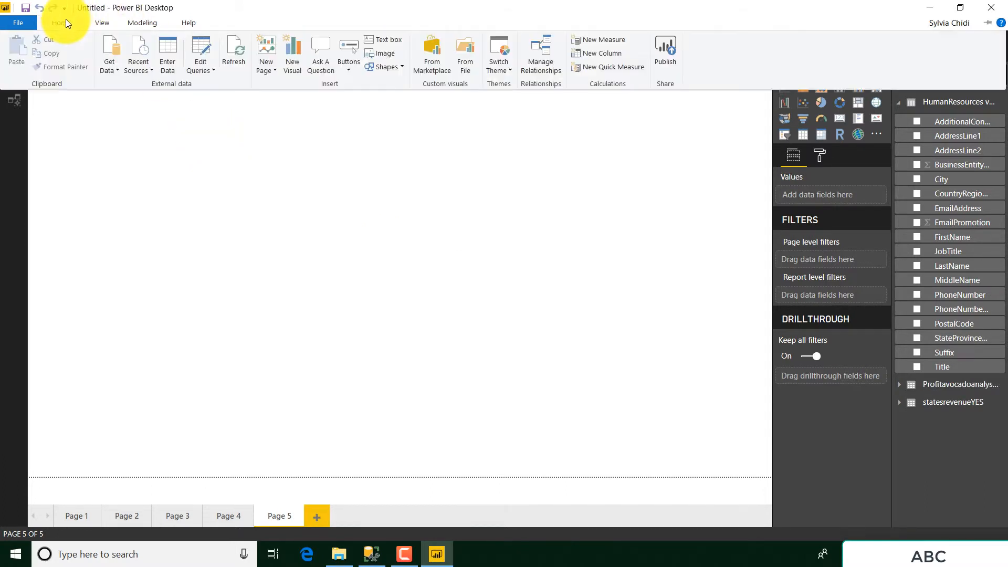
left_click(115, 68)
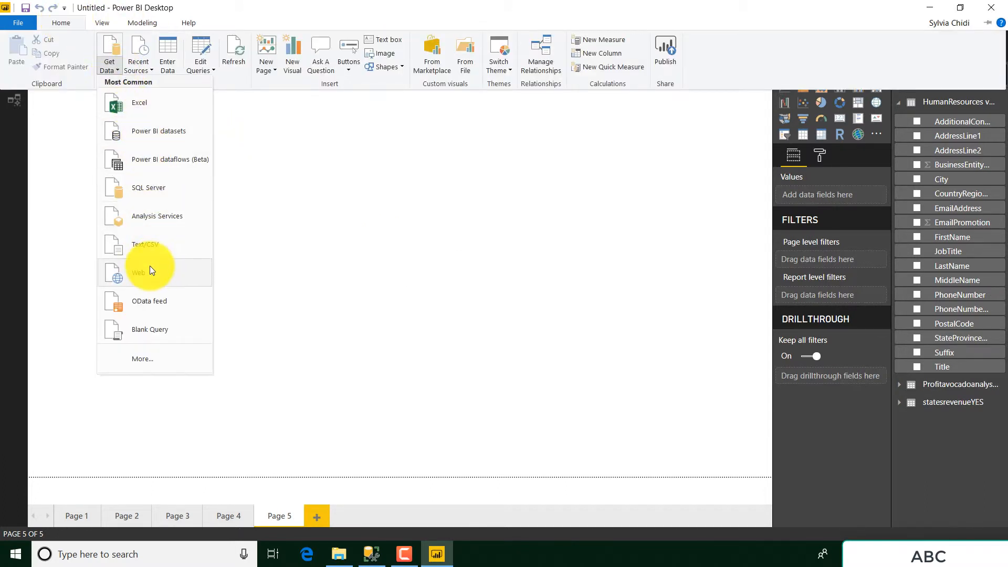
left_click(157, 243)
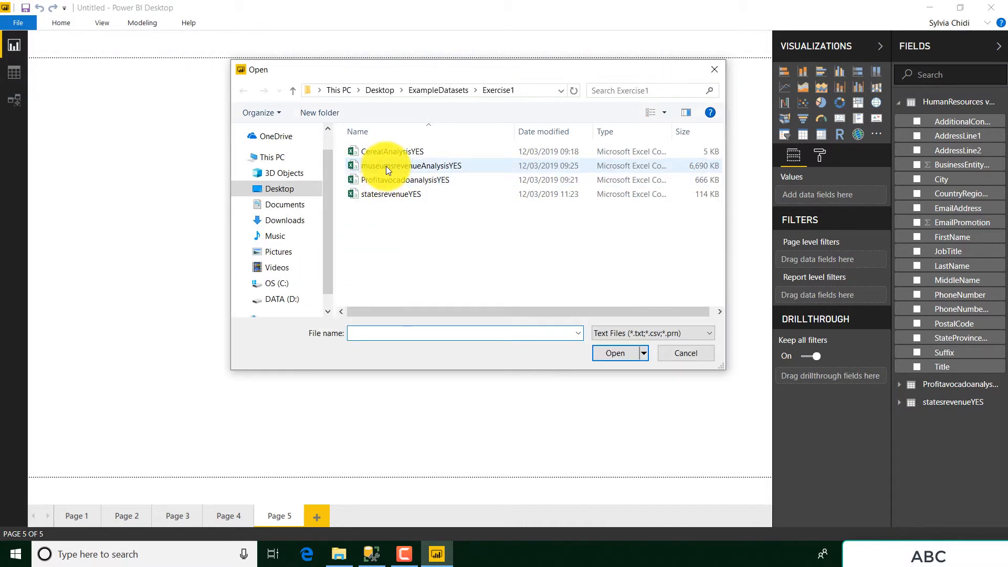
left_click(386, 166)
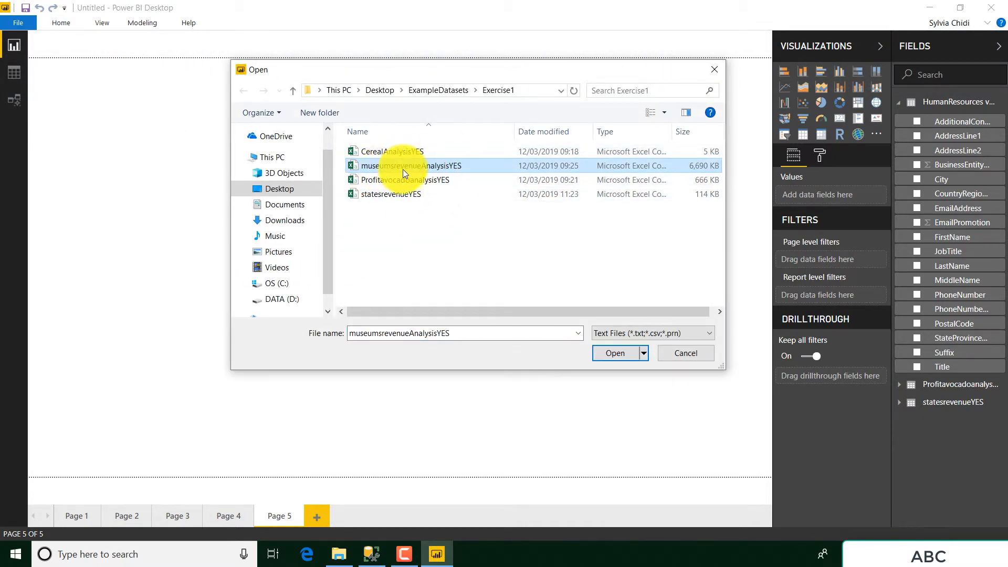
left_click(625, 357)
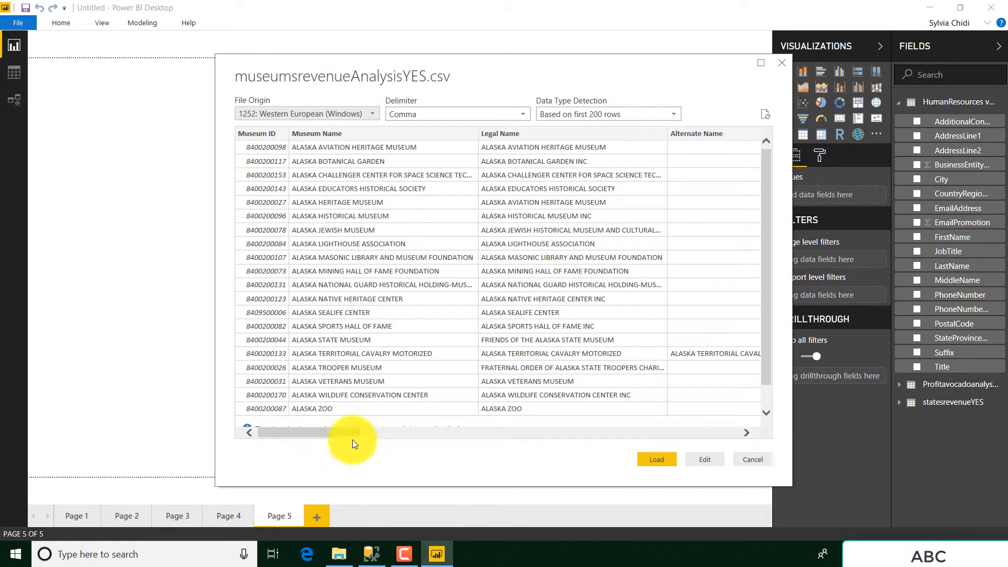
left_click_drag(346, 434, 310, 401)
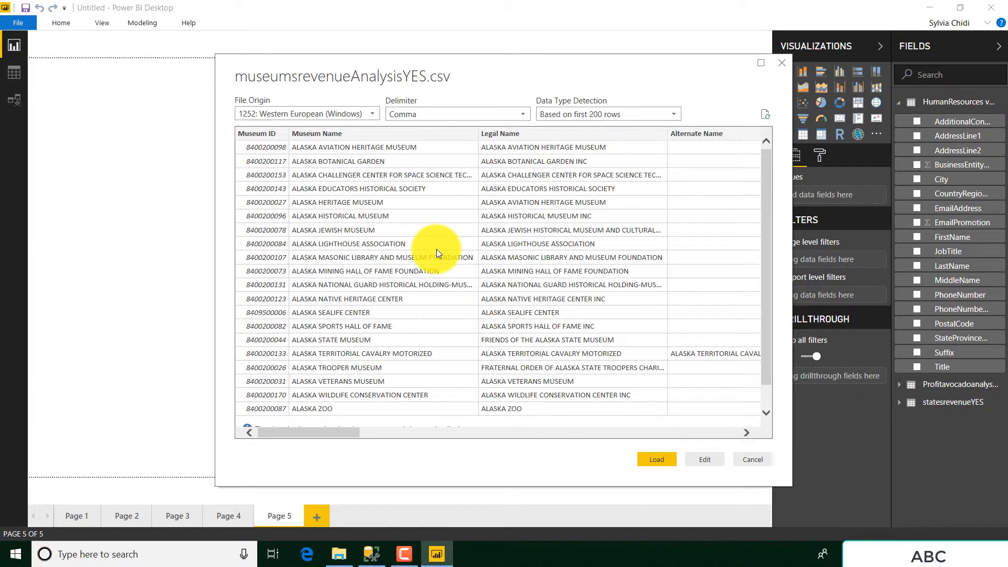
left_click(669, 464)
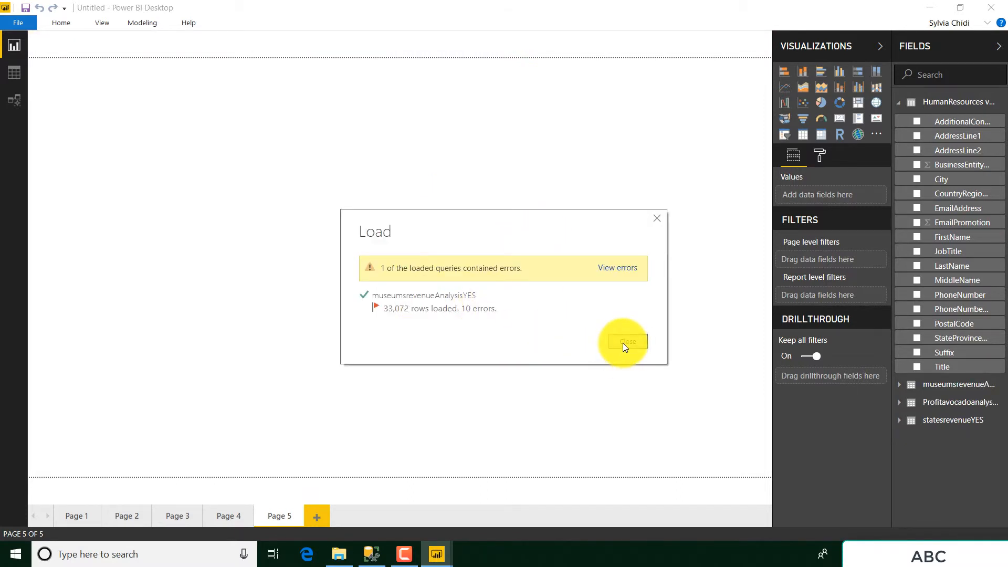
left_click(627, 342)
Step: Load the CerealAnalysisYES CSV file from the Exercise1 folder into the report, checking its remaining columns in the preview
left_click(59, 21)
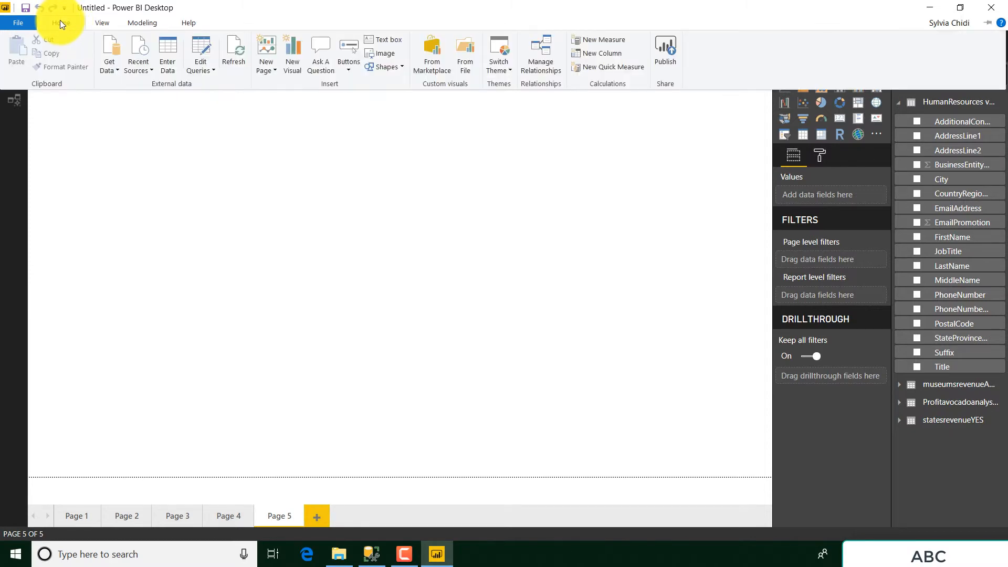
left_click(116, 70)
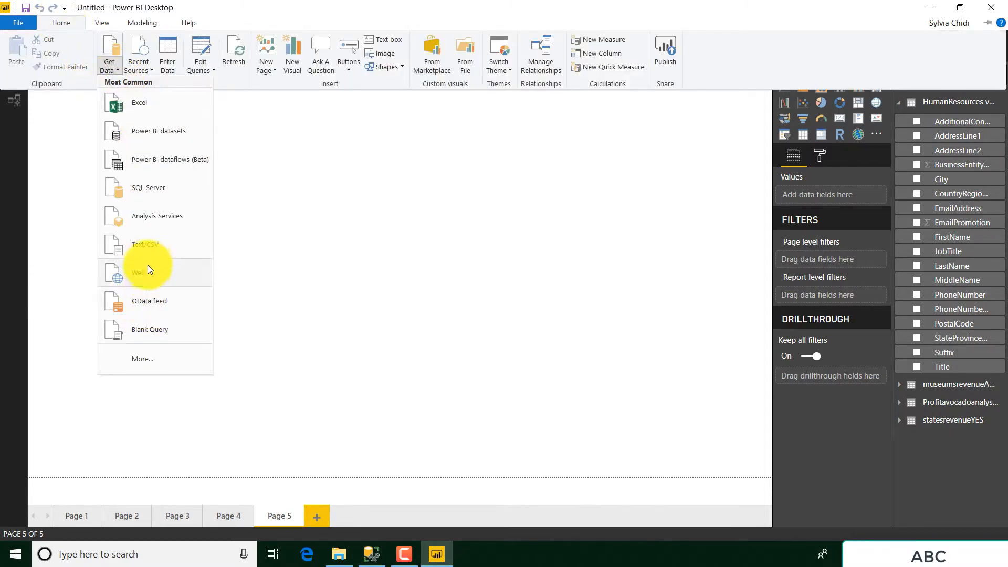
left_click(145, 246)
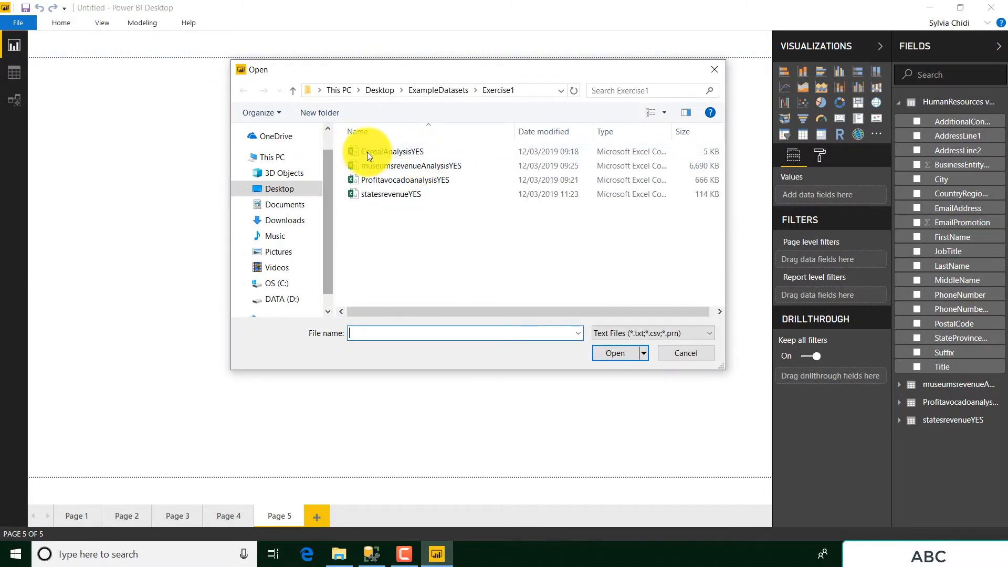
left_click(411, 153)
left_click(610, 350)
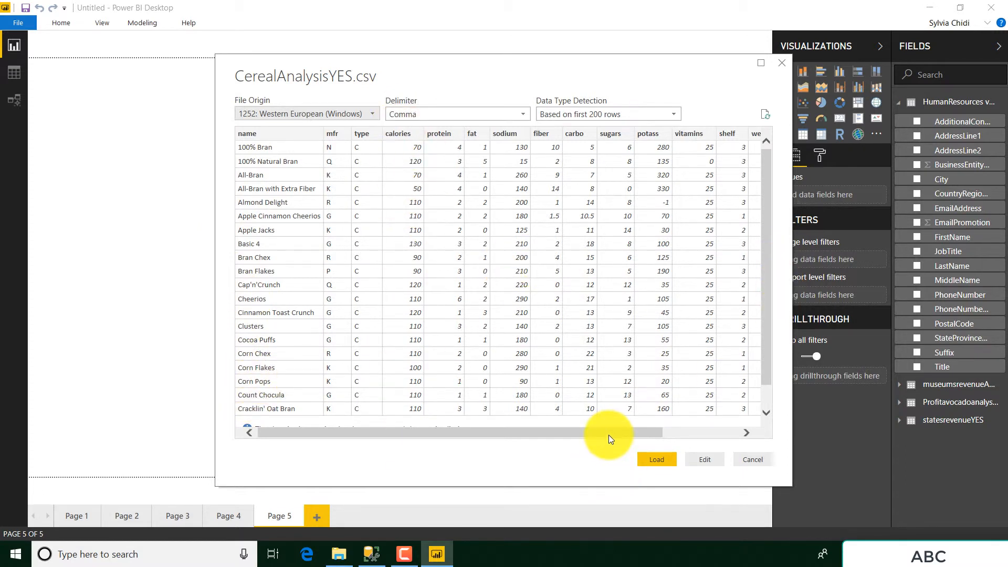
left_click_drag(609, 435, 706, 411)
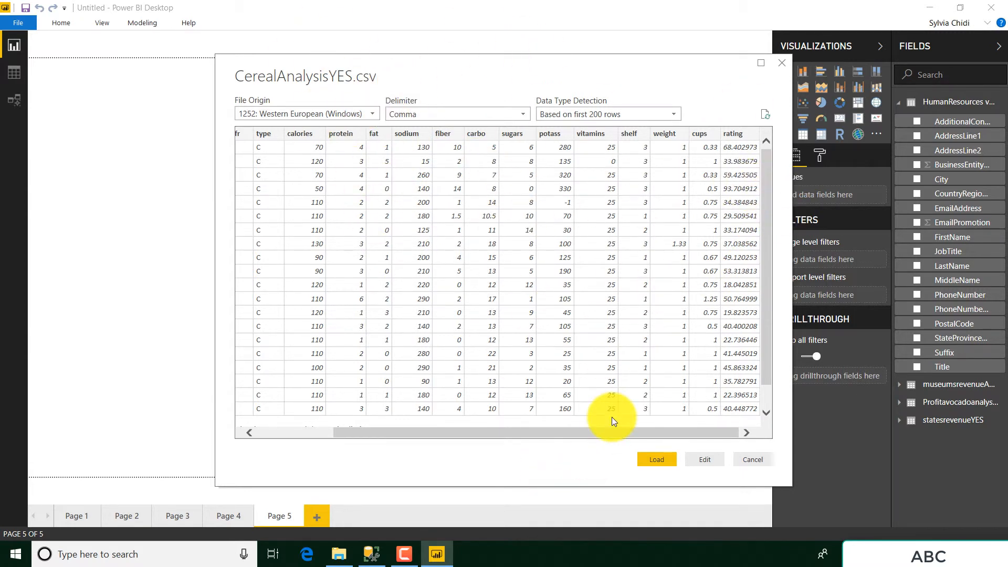
left_click(657, 460)
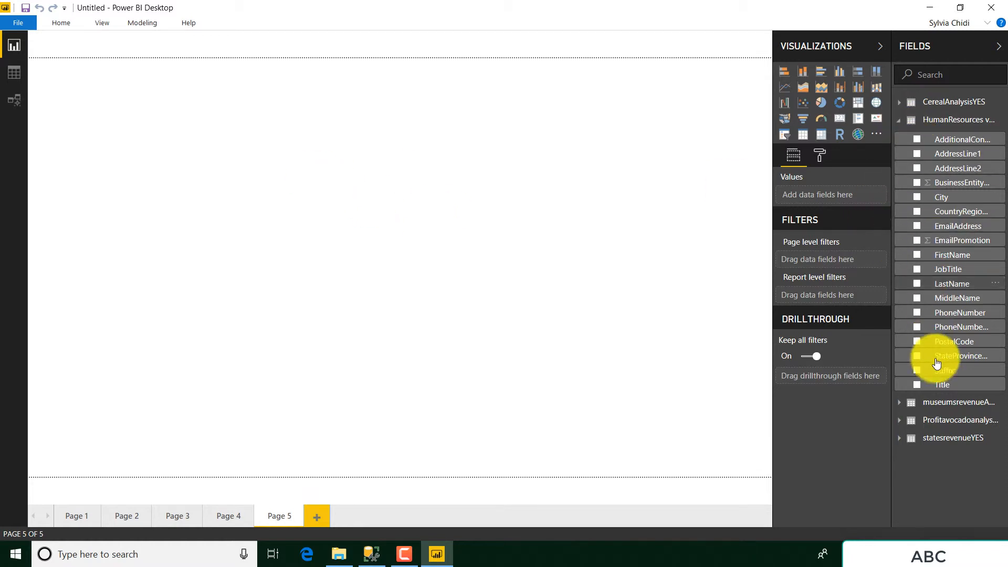
Step: Examine the field lists of the states revenue, avocado, museums, HumanResources and cereal tables
left_click(898, 120)
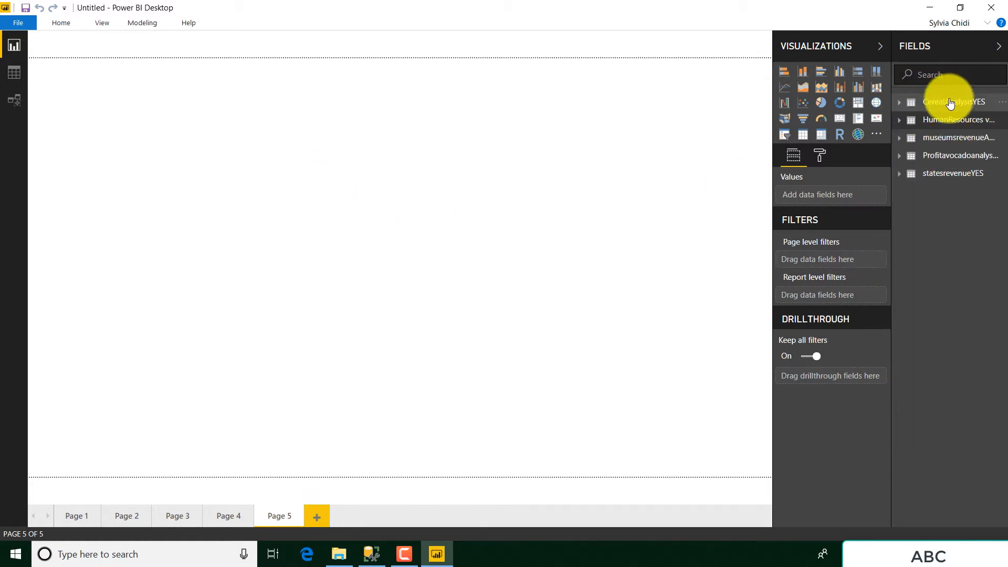
left_click(899, 174)
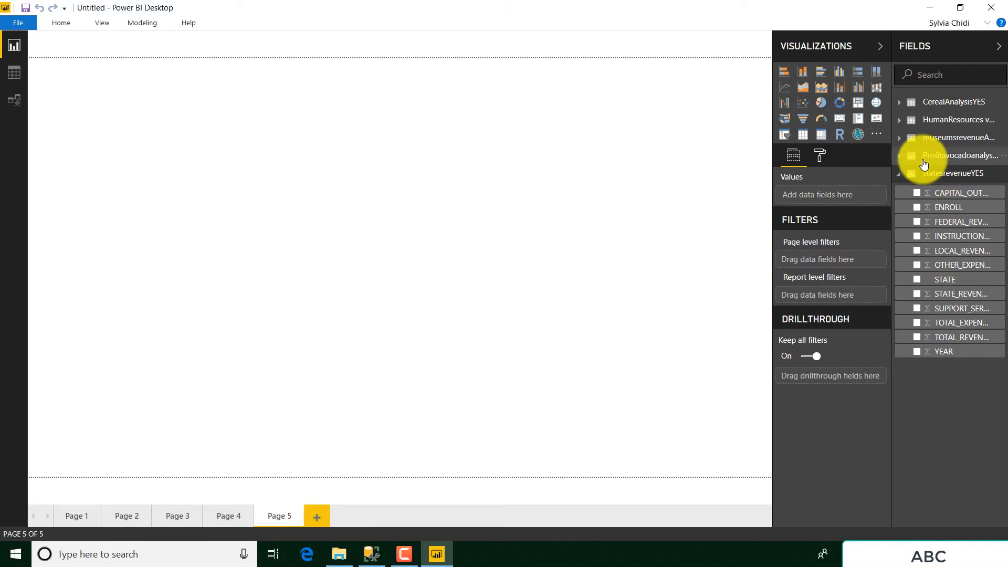
left_click(904, 156)
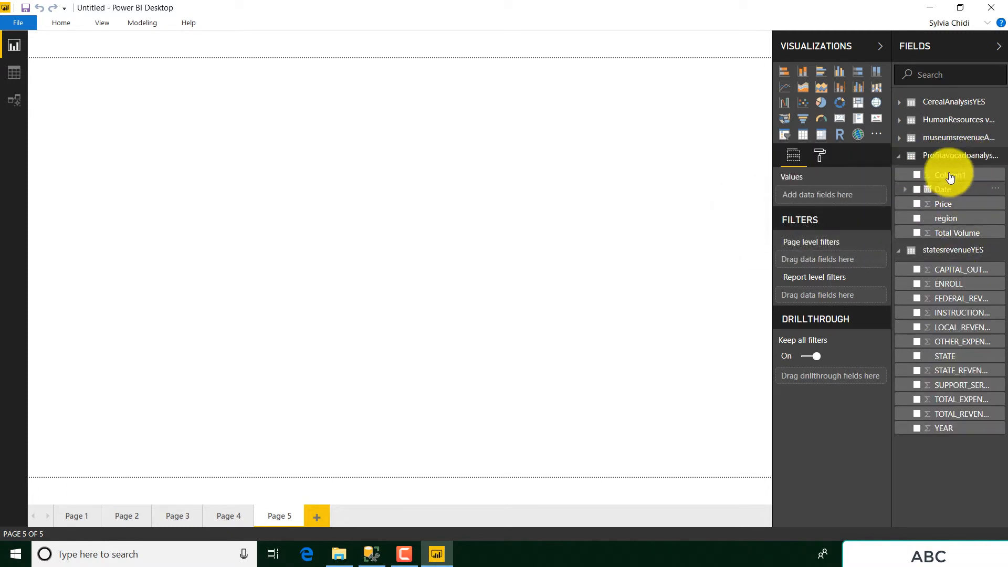
left_click(901, 140)
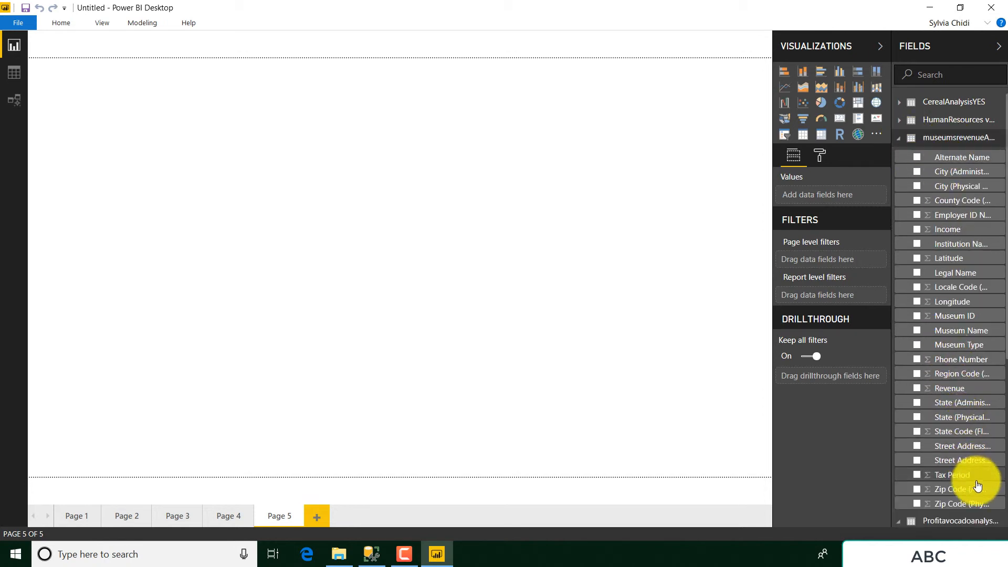
left_click(901, 123)
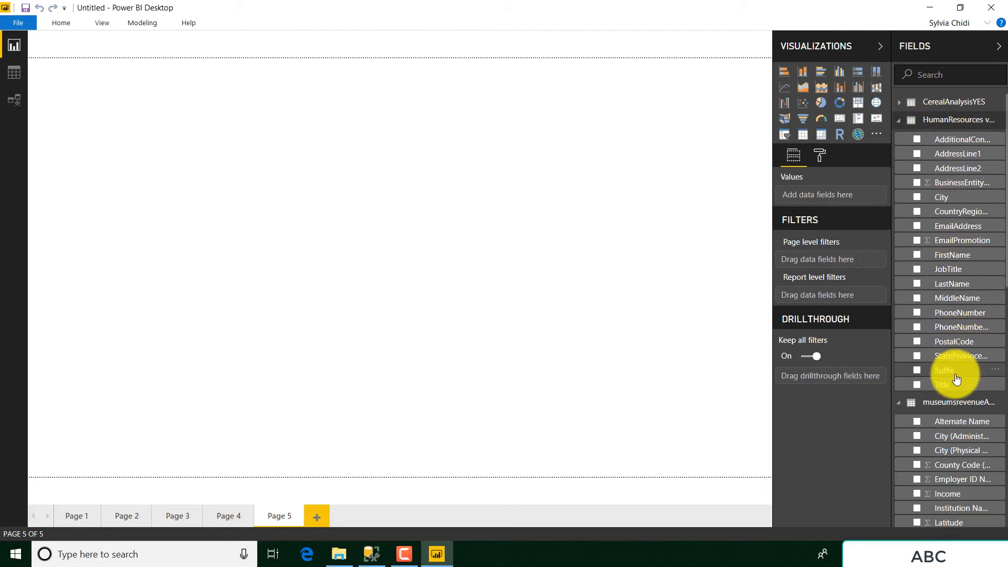
left_click(901, 105)
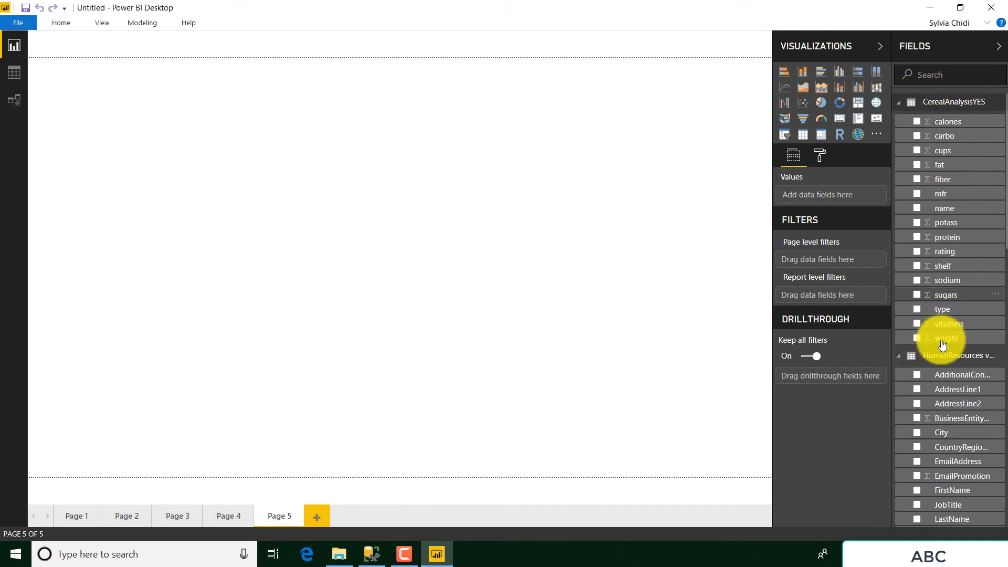
Step: Examine the rows of the CerealAnalysisYES, museumsrevenueAnalysisYES and HumanResources vEmployee tables in the data view
left_click(12, 75)
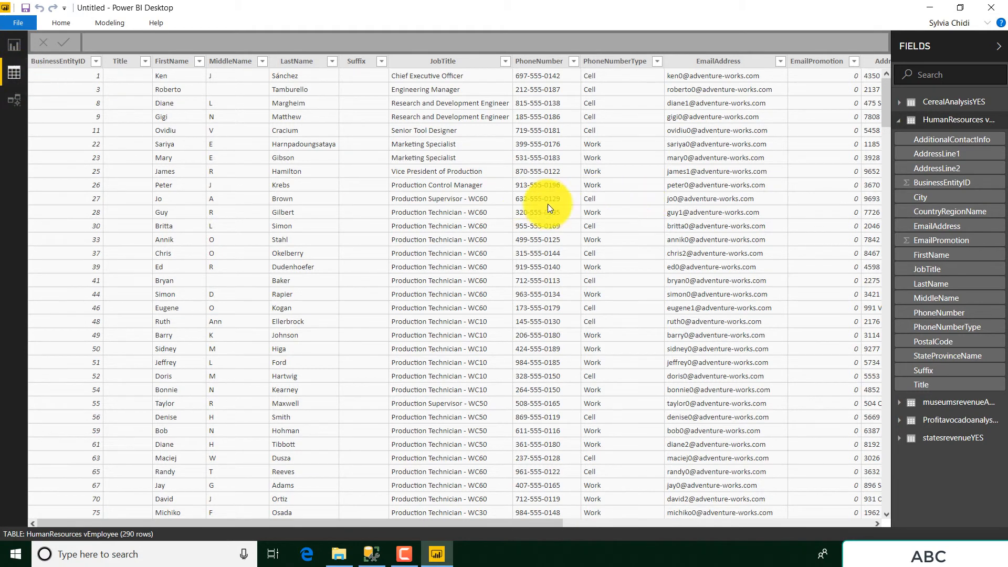
left_click(951, 103)
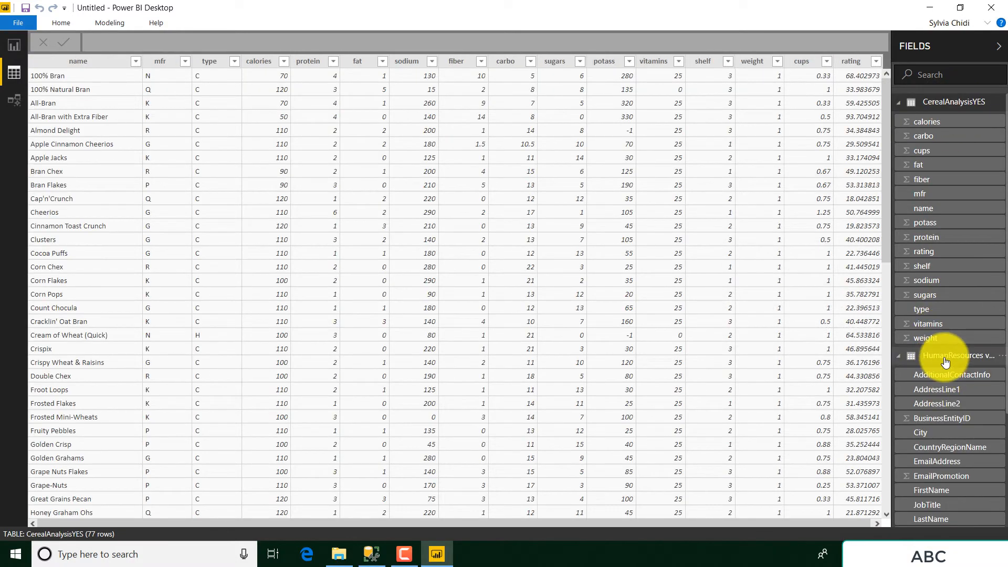
left_click(942, 357)
left_click(959, 373)
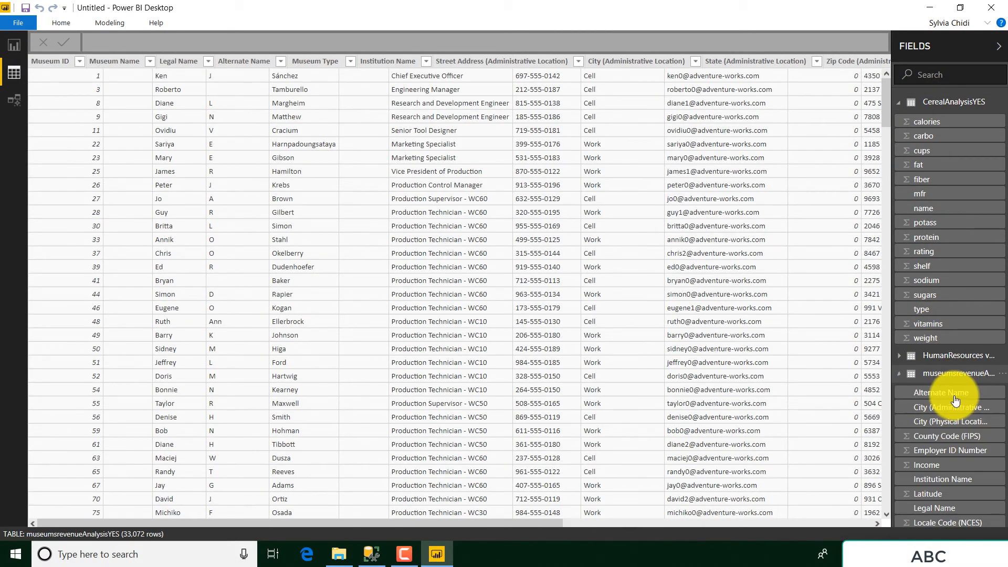
left_click(952, 356)
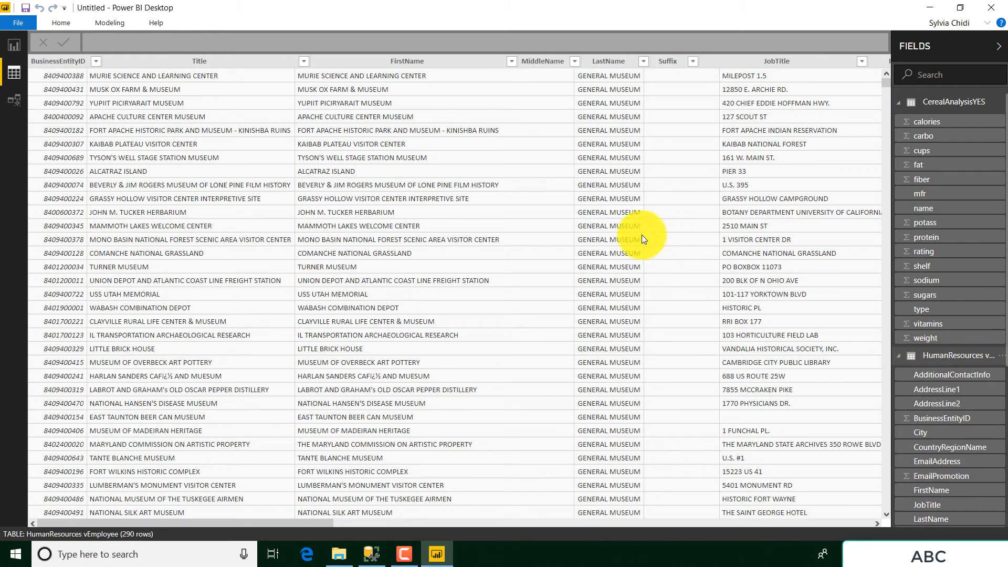
Step: Move the statesrevenueYES and ProfitavocadoanalysisYES tables closer to the HumanResources vEmployee table in the model diagram
left_click(12, 102)
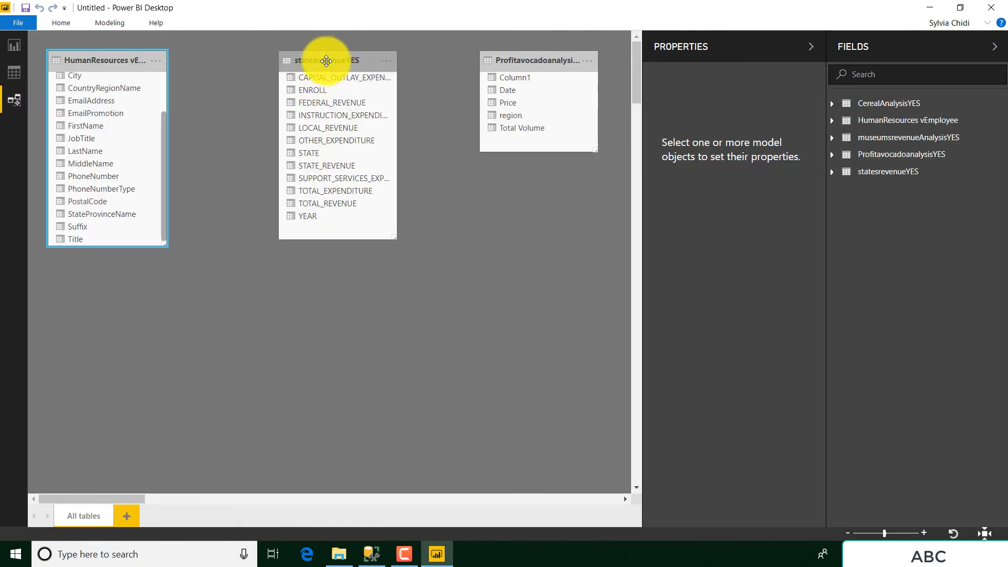
left_click_drag(326, 61, 259, 61)
left_click_drag(515, 61, 410, 62)
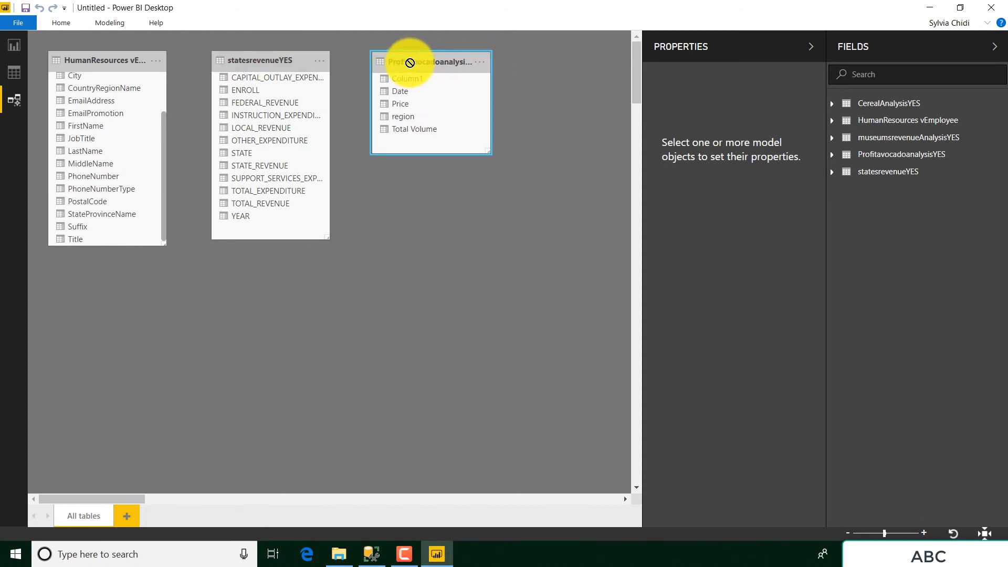
left_click_drag(138, 87, 111, 92)
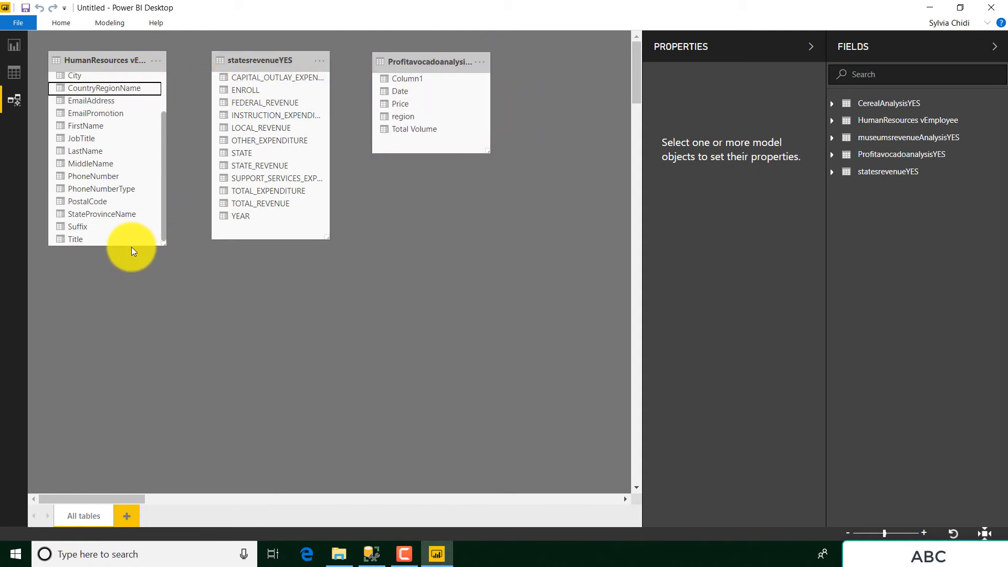
left_click_drag(164, 243, 161, 260)
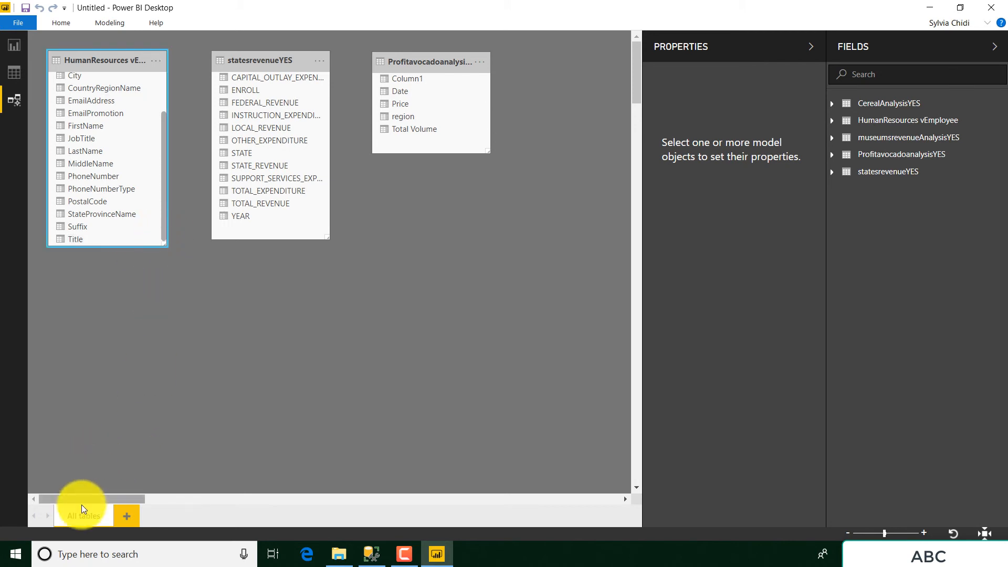
left_click(83, 518)
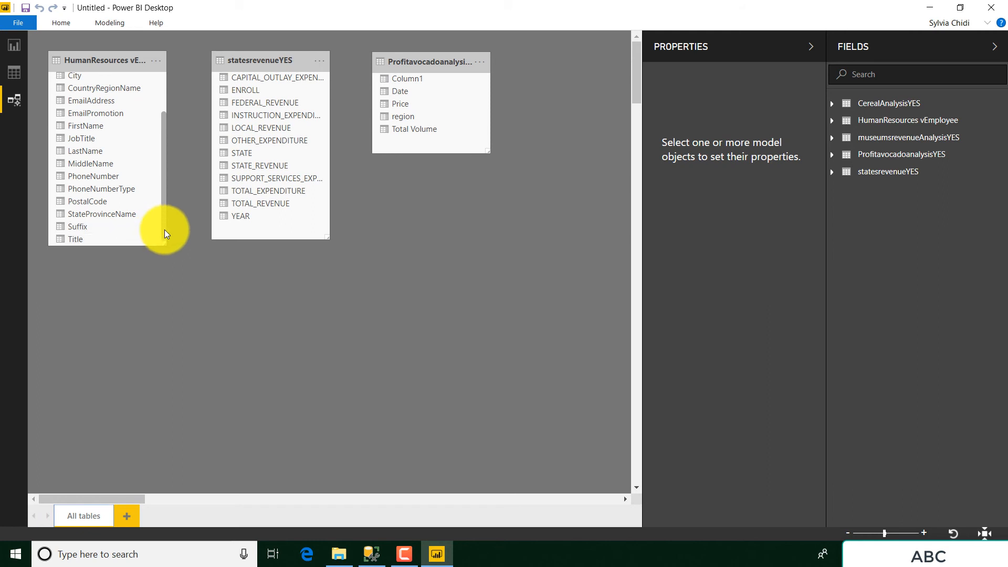
left_click(59, 23)
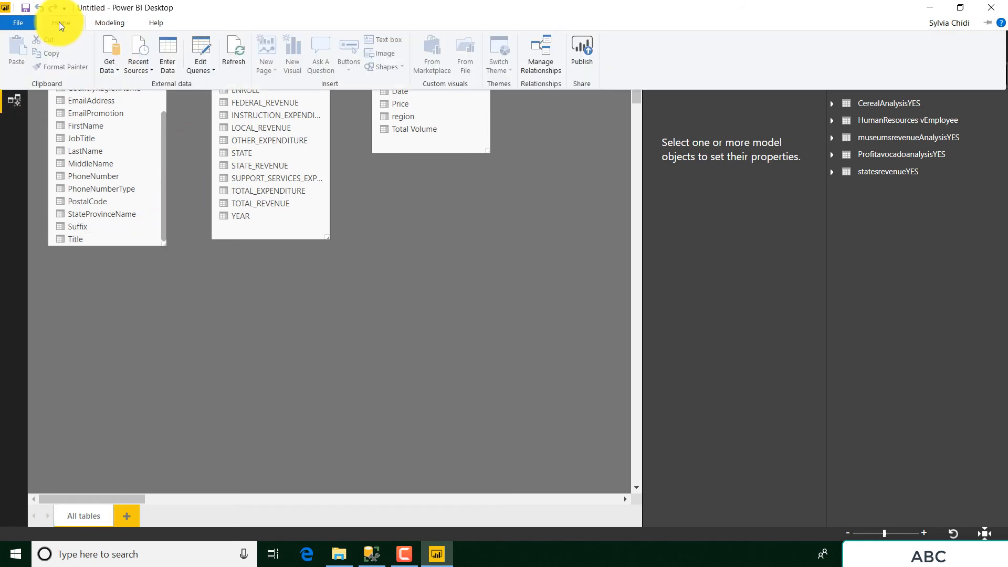
left_click(935, 8)
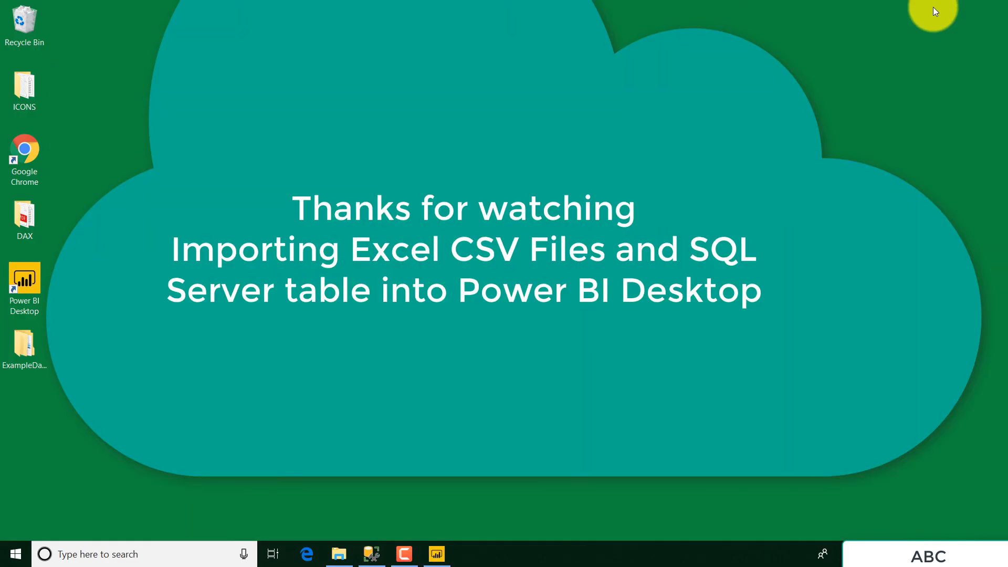
left_click(403, 554)
left_click(985, 496)
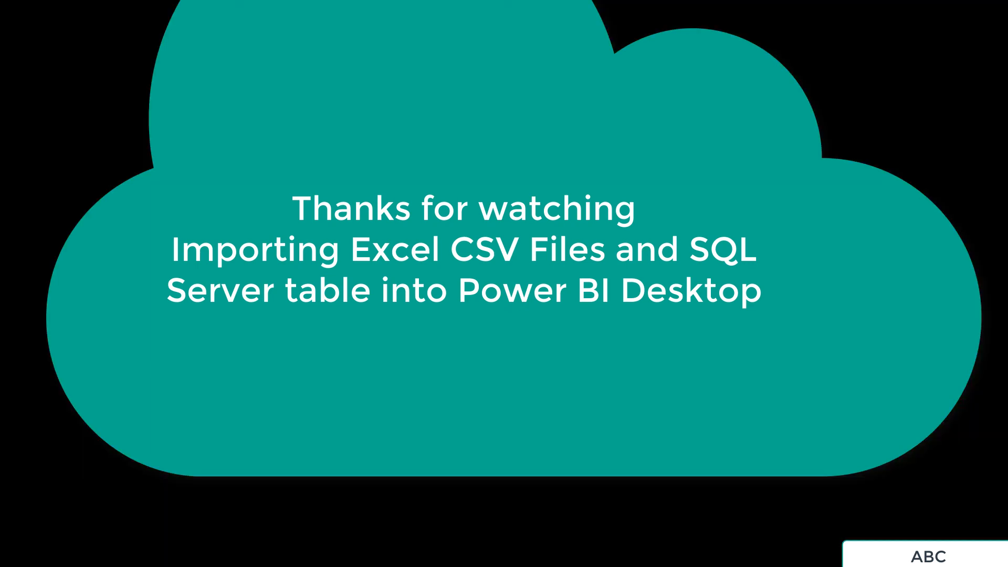